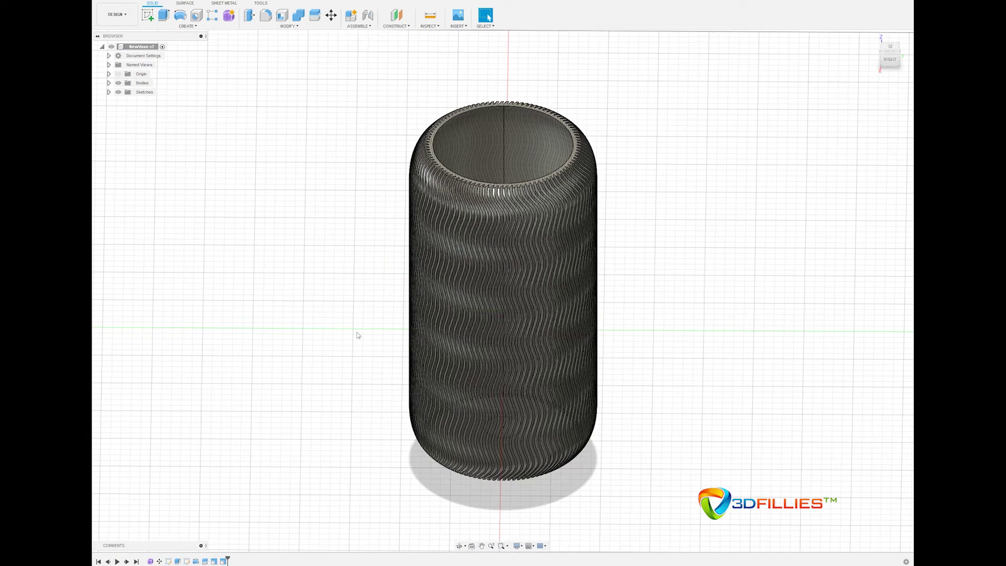
middle_click_drag(357, 332, 346, 301)
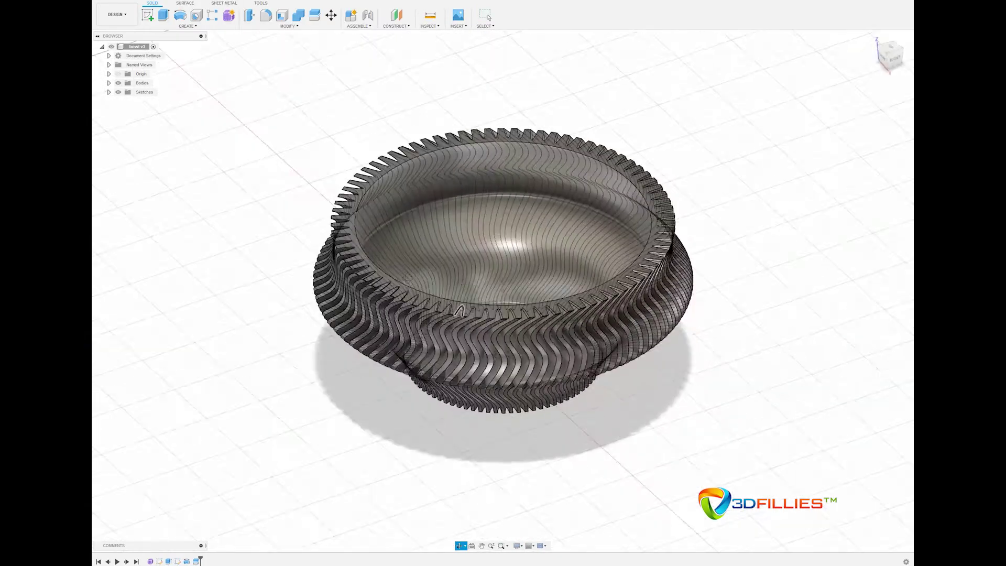
middle_click_drag(407, 276, 387, 257, "shift")
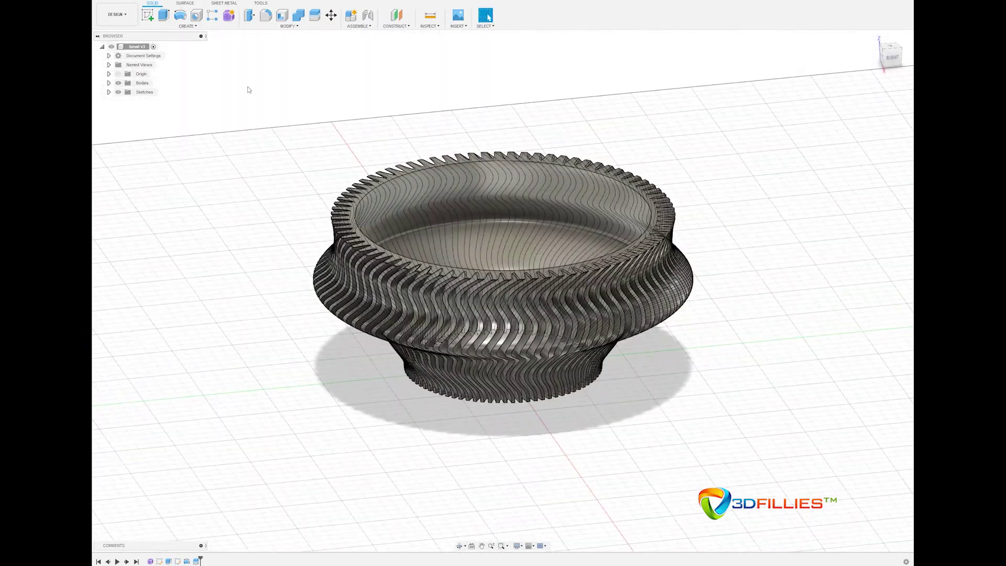
Create a new design, start a form in it, and open a sketch on the horizontal ground plane.
left_click(111, 0)
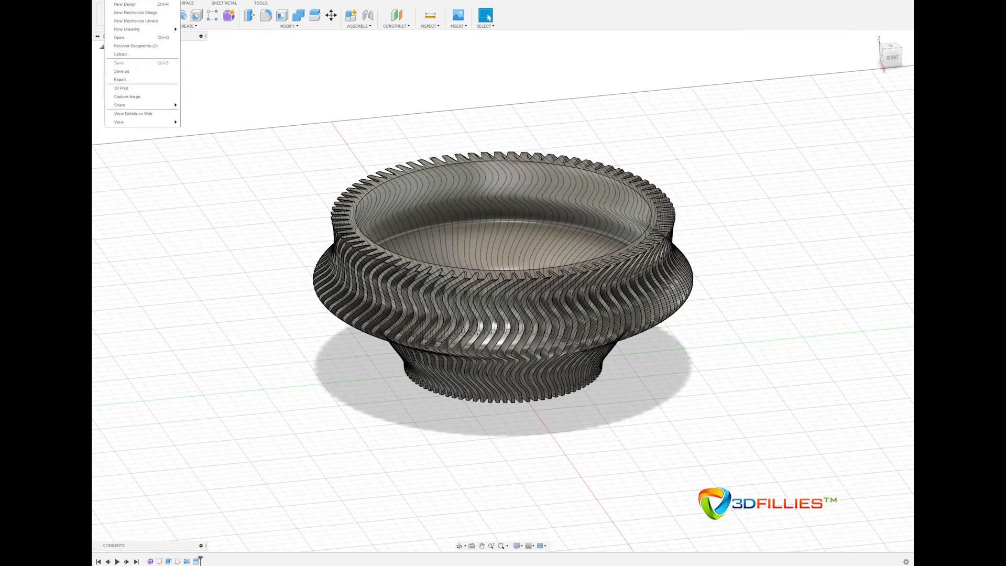
left_click(120, 4)
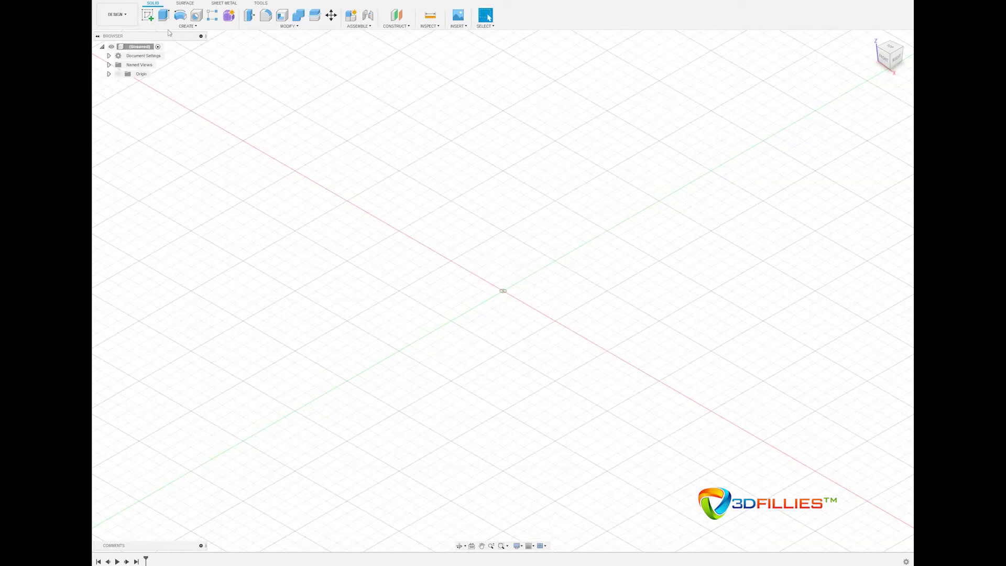
left_click(230, 17)
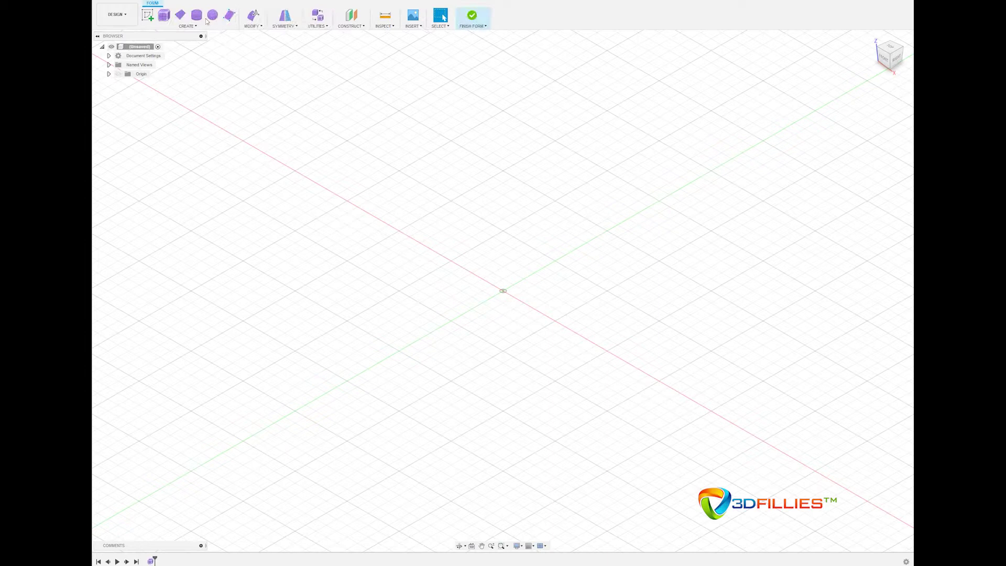
left_click(152, 14)
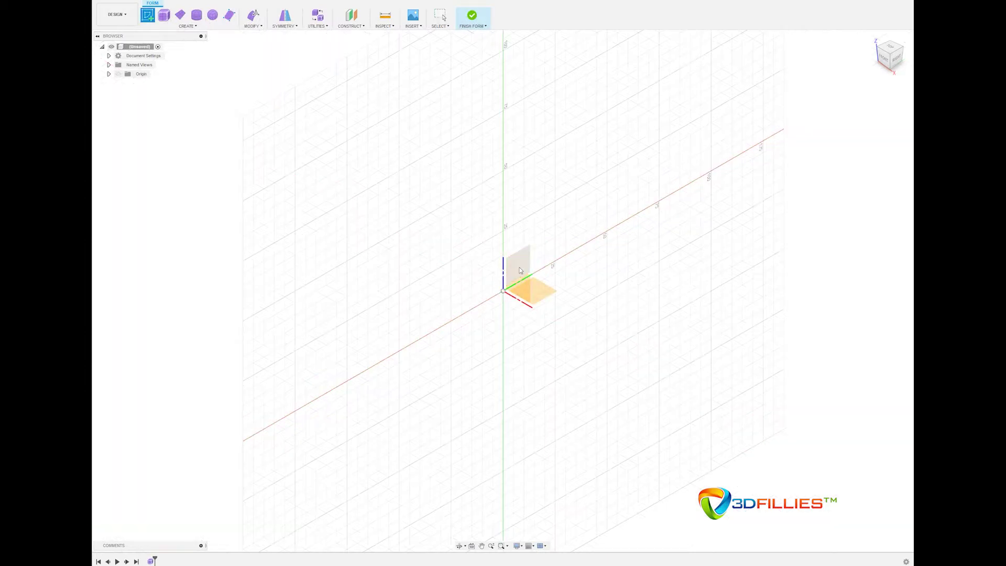
left_click(541, 290)
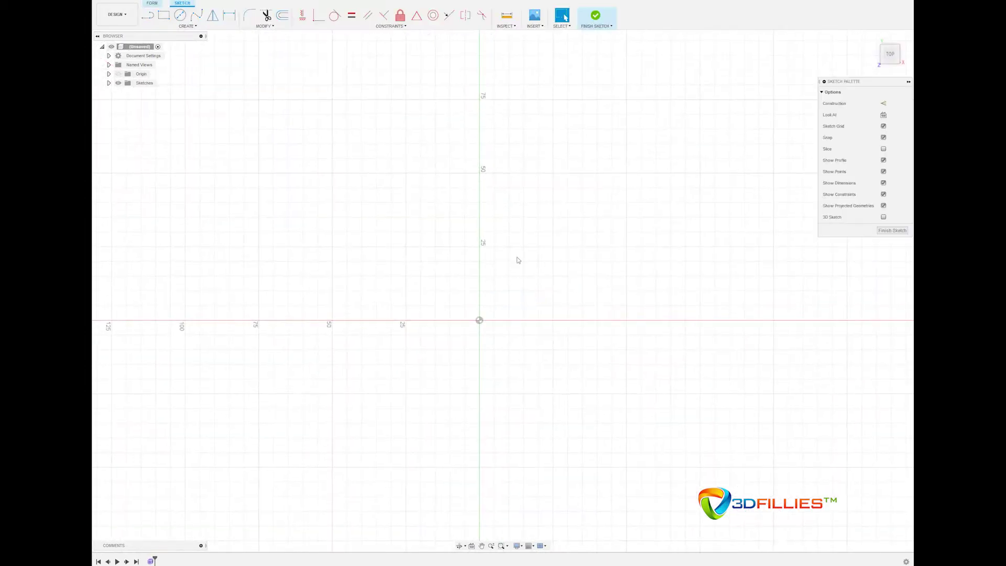
Draw a center-diameter circle of 50 mm centered on the origin.
left_click(180, 16)
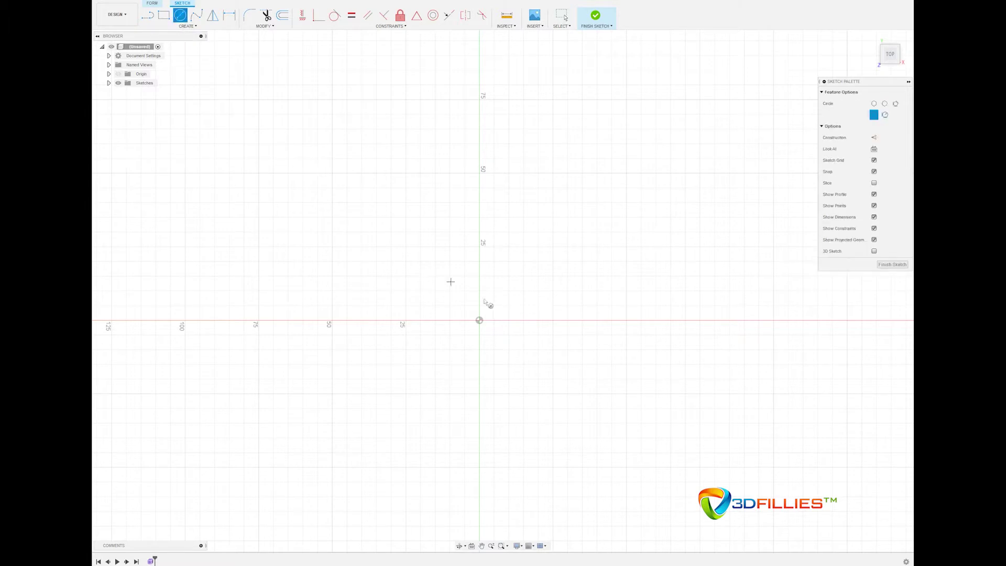
left_click(480, 319)
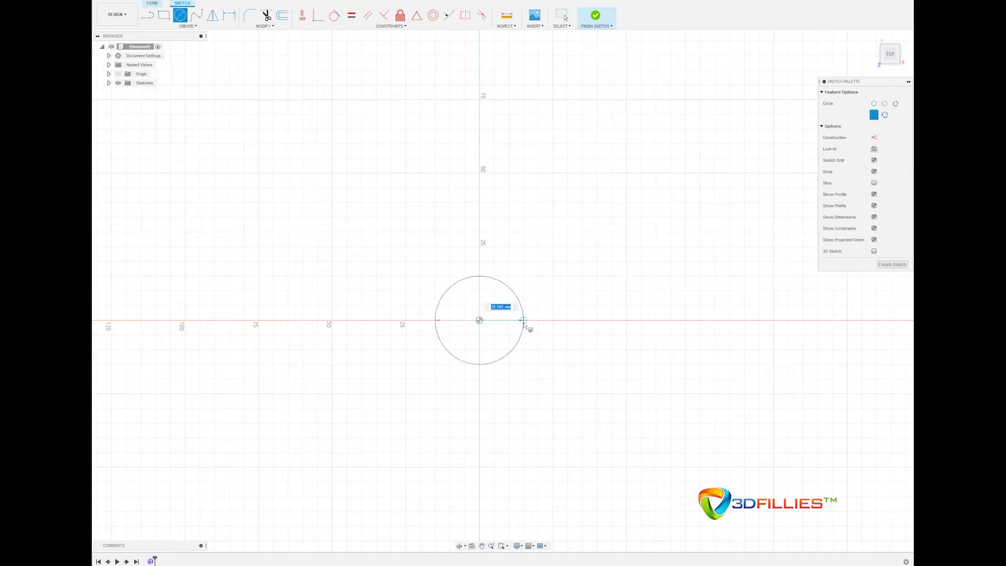
type("50")
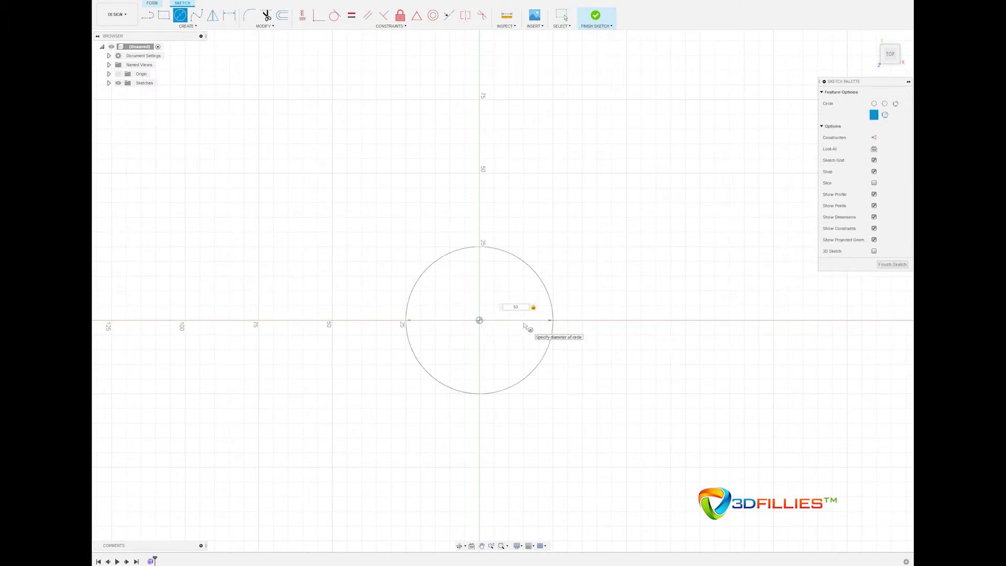
key("Return")
key("Escape")
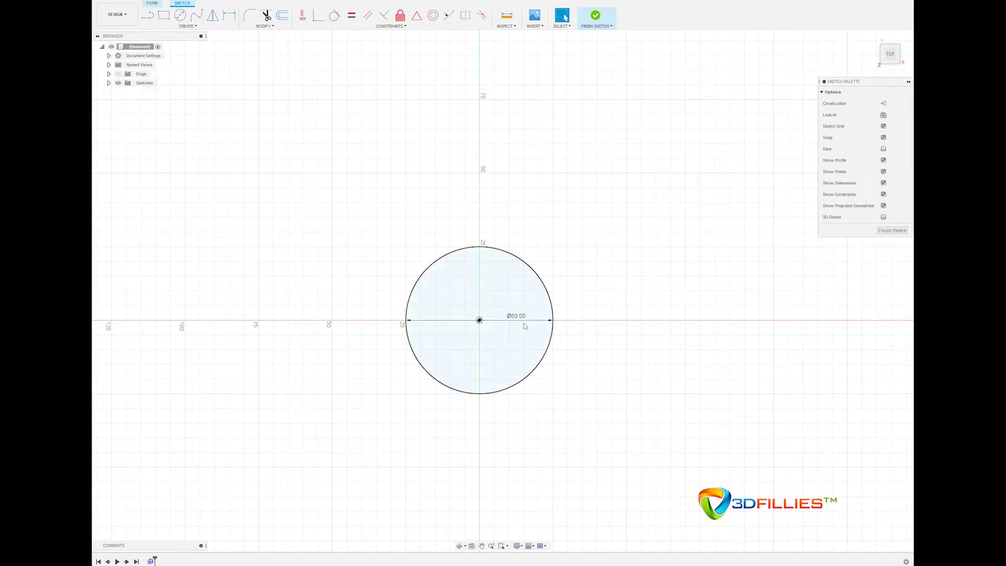
Draw a narrow U-shaped seven-point fit spline about 4 mm deep, running from the circle's topmost point inward and back to the circle.
left_click(201, 15)
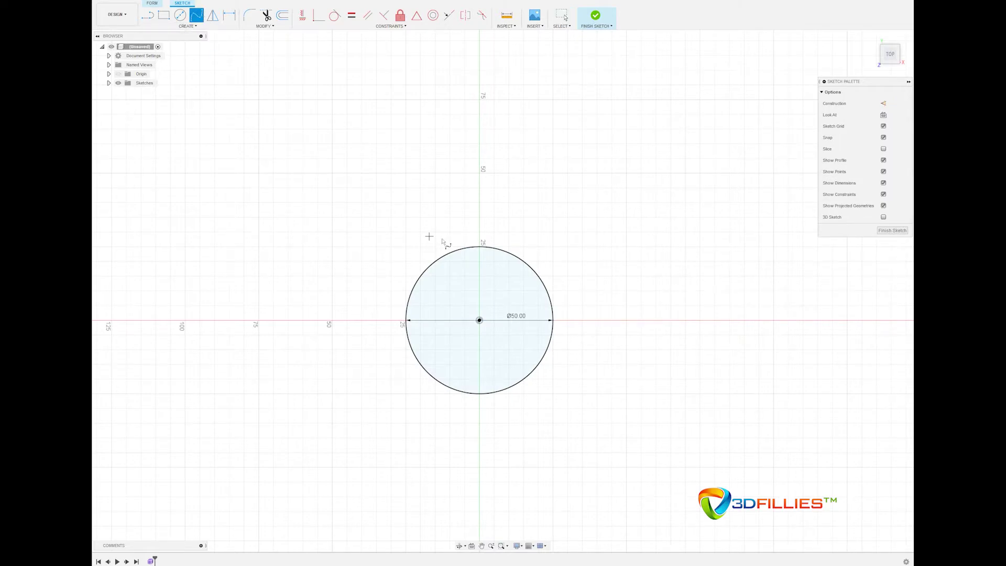
scroll(502, 250, "up", 8)
scroll(379, 243, "up", 4)
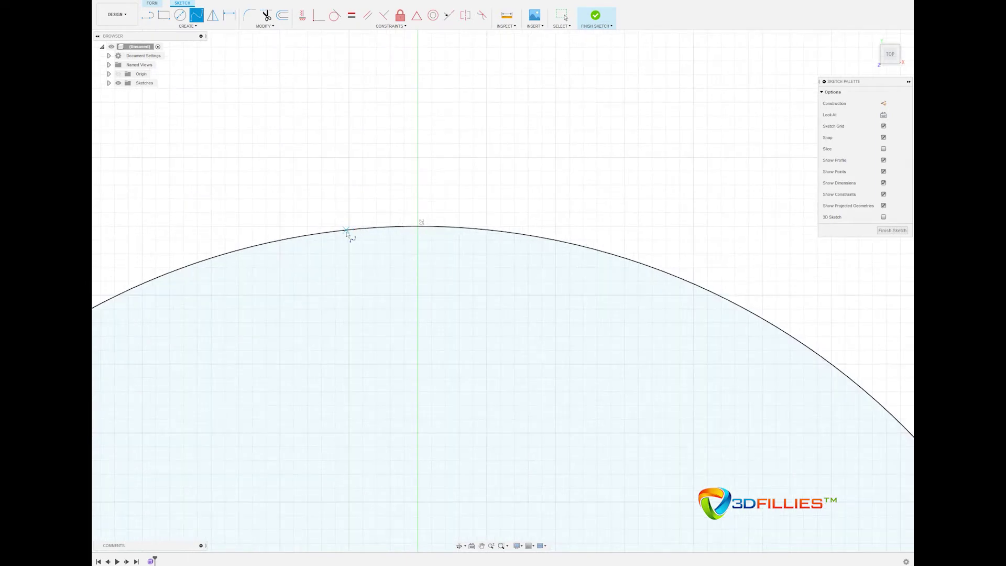
left_click(417, 227)
left_click(425, 244)
left_click(432, 296)
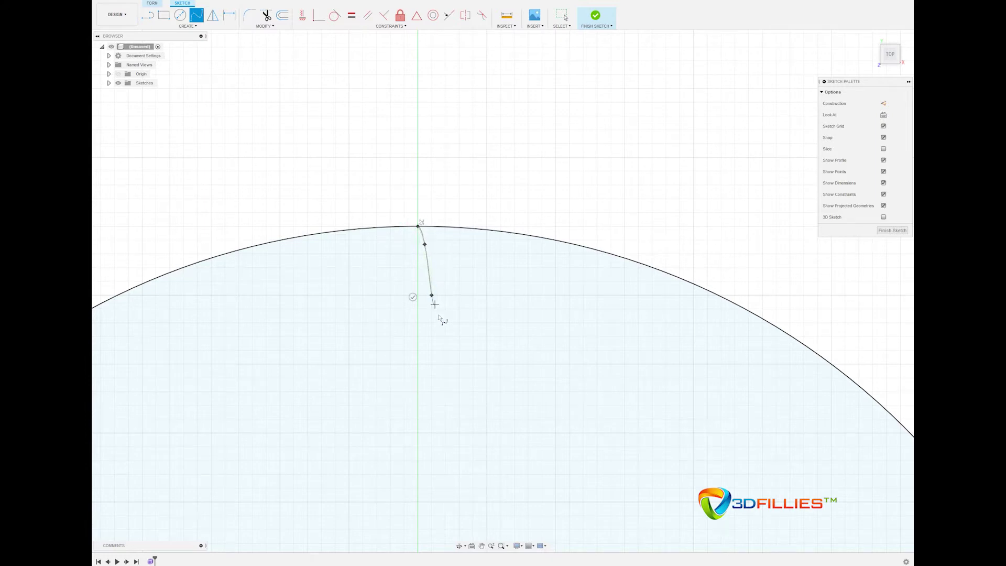
left_click(451, 343)
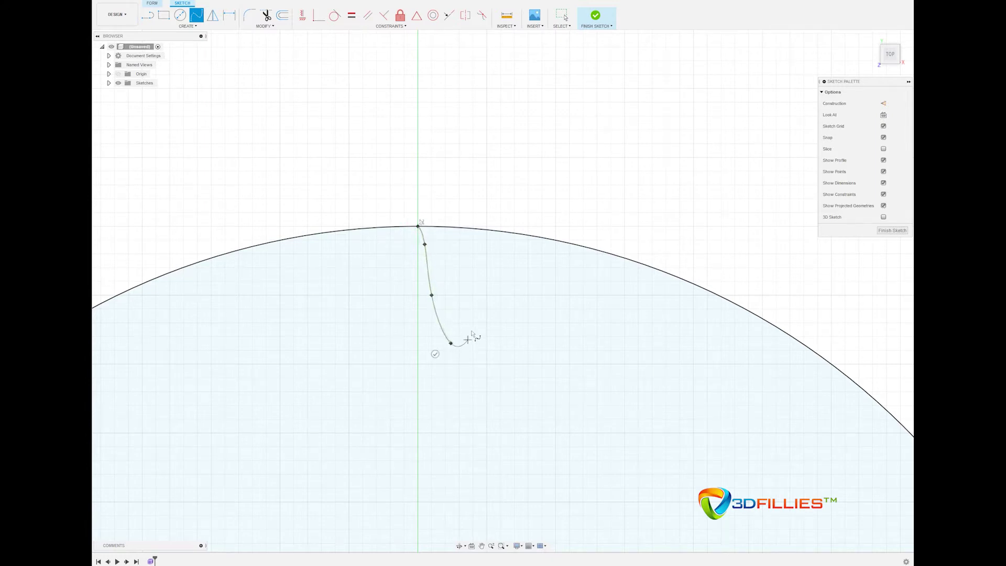
left_click(474, 295)
left_click(480, 246)
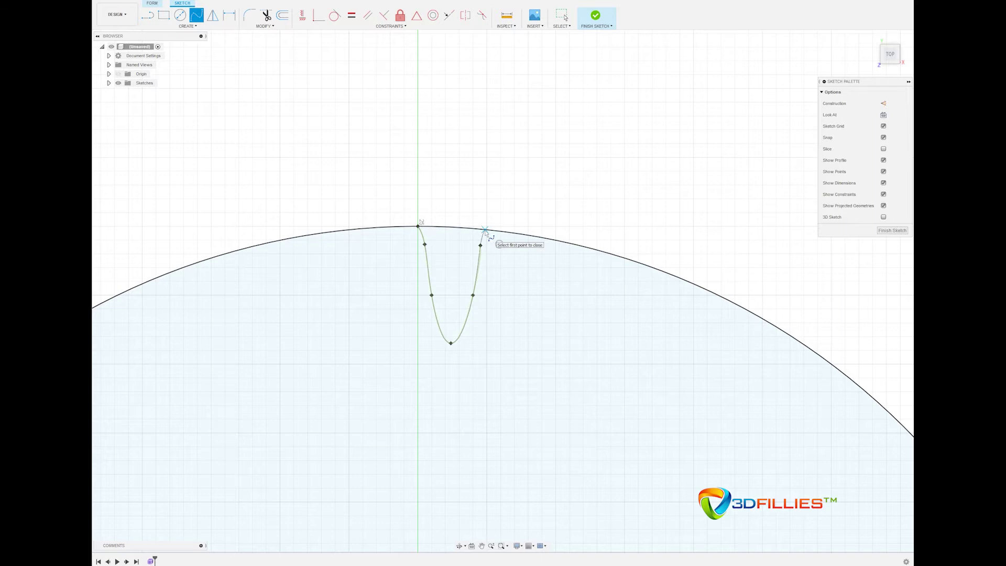
left_click(487, 229)
left_click(502, 239)
Make a full circular pattern of the U-shaped spline around the circle's center with a quantity of 50.
left_click(190, 27)
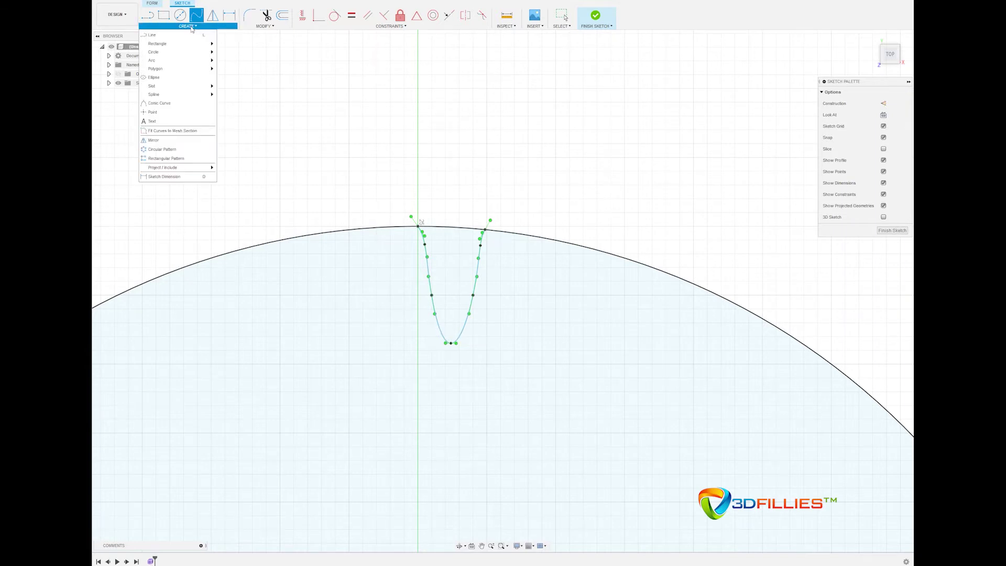
left_click(172, 150)
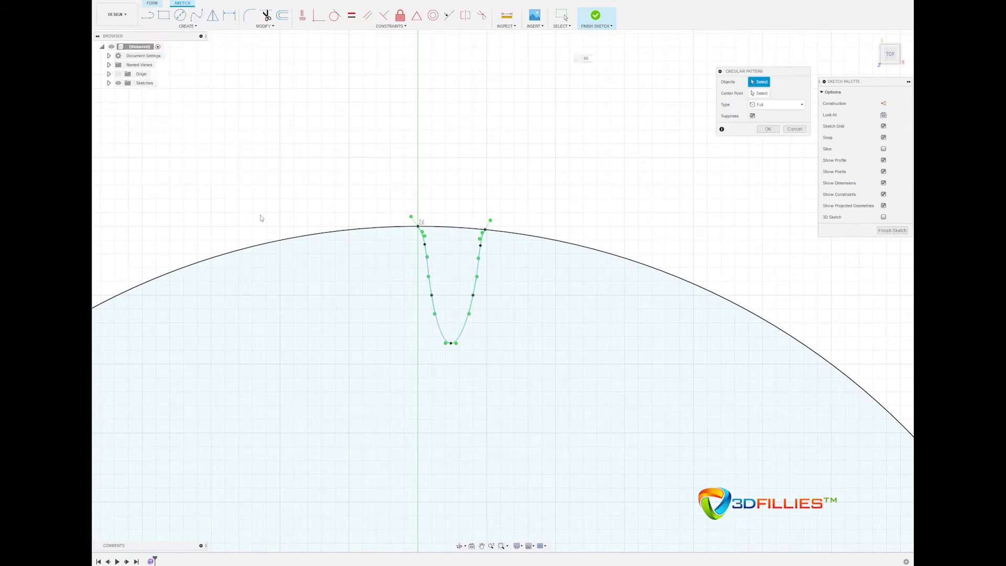
scroll(438, 255, "up", 2)
scroll(456, 257, "down", 1)
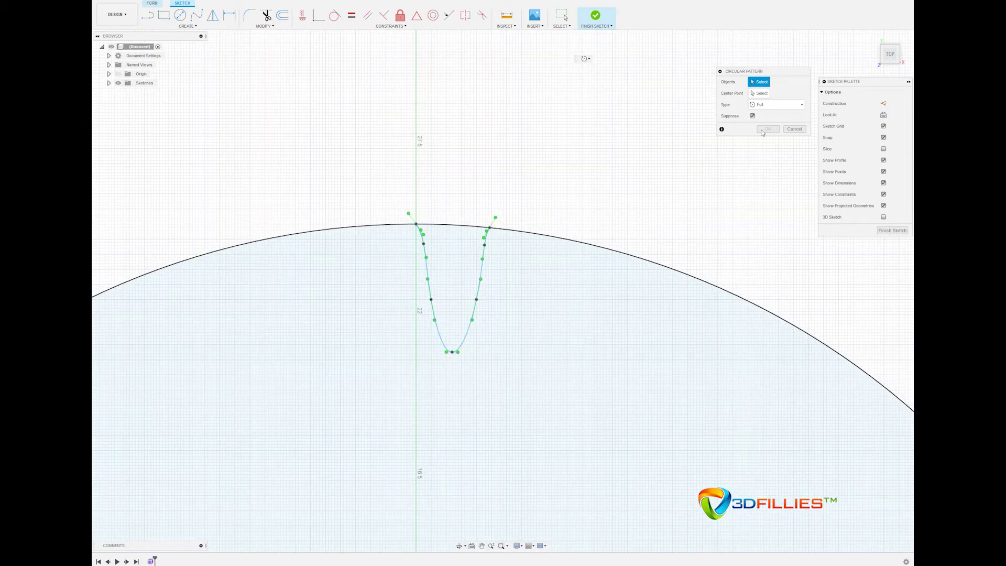
left_click(480, 289)
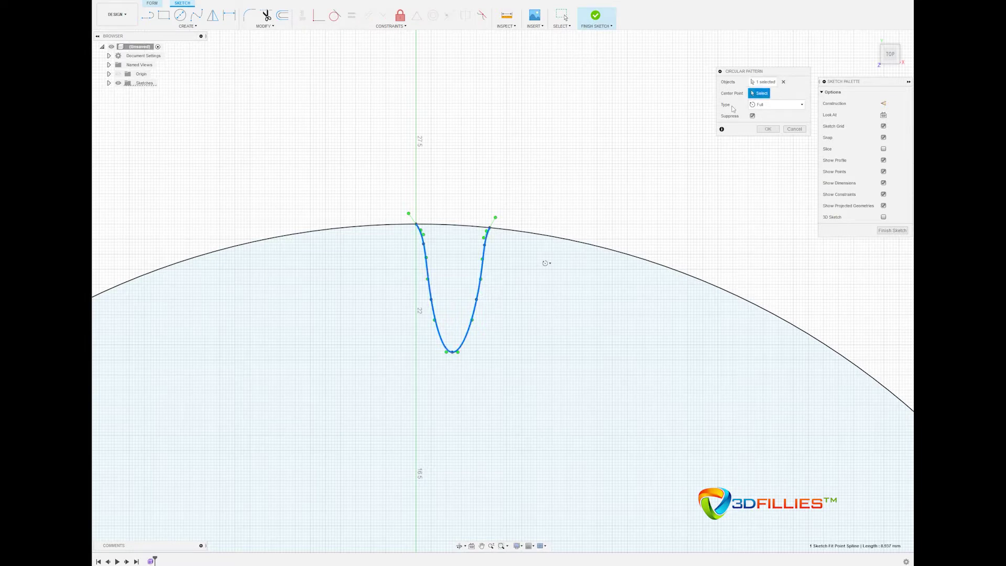
middle_click_drag(459, 407, 450, 131)
scroll(419, 413, "up", 1)
scroll(418, 413, "down", 2)
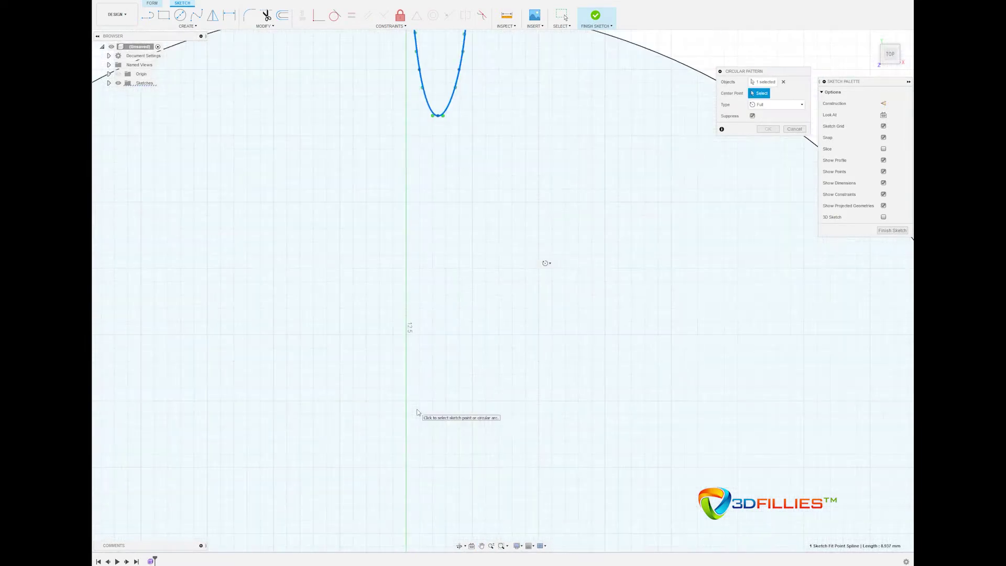
scroll(418, 411, "down", 3)
middle_click_drag(419, 468, 416, 368)
left_click(409, 469)
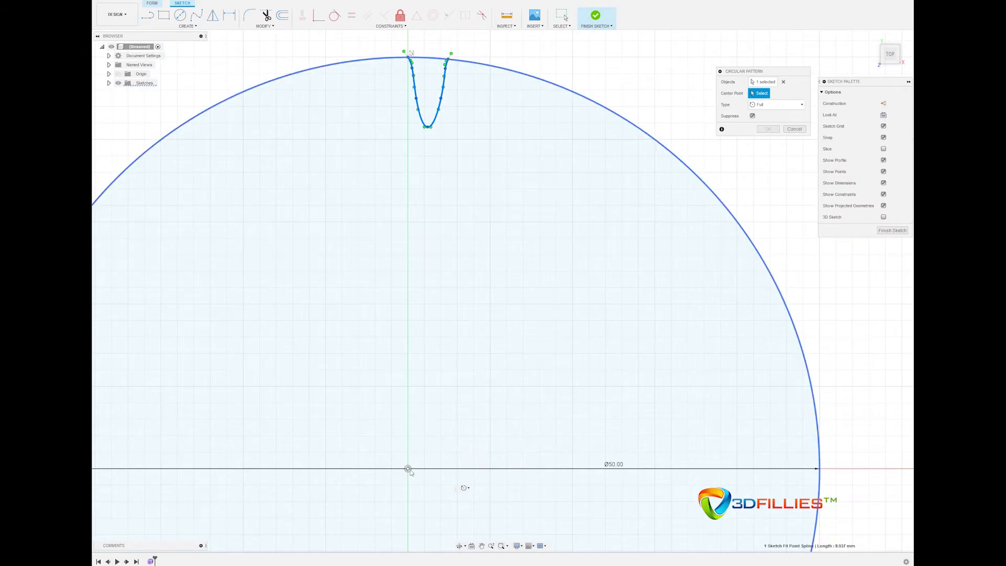
left_click(408, 469)
scroll(407, 440, "down", 5)
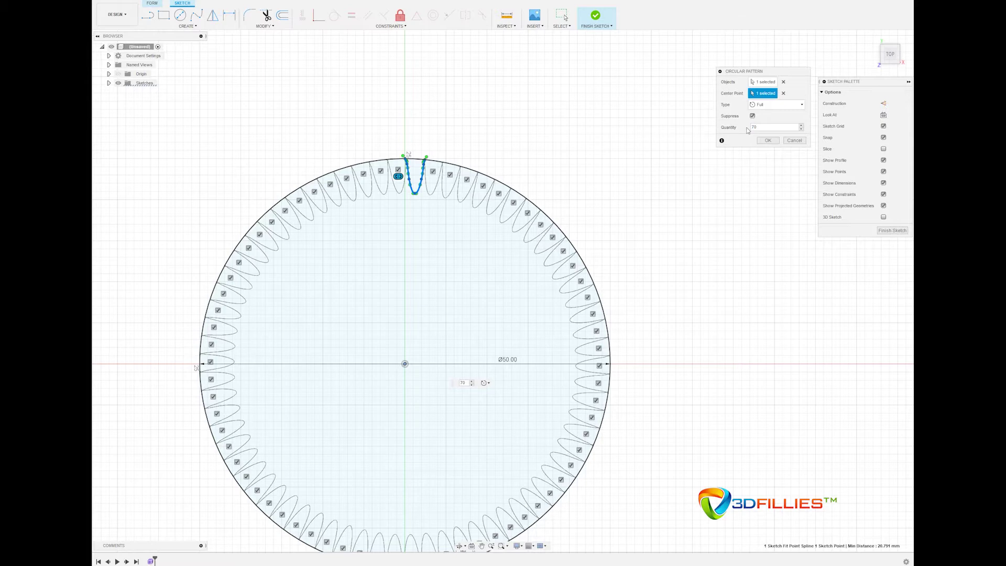
left_click_drag(759, 128, 747, 130)
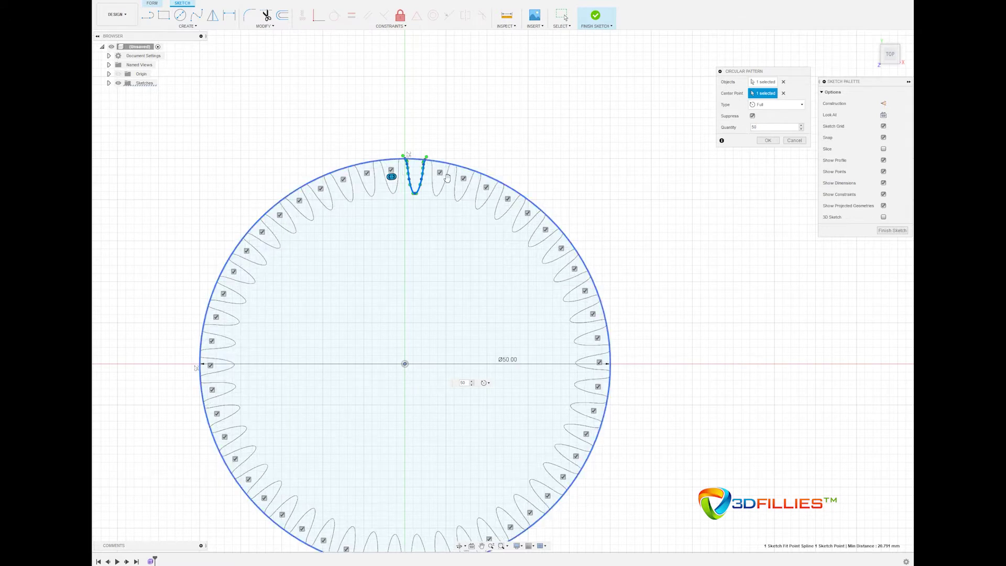
left_click(767, 141)
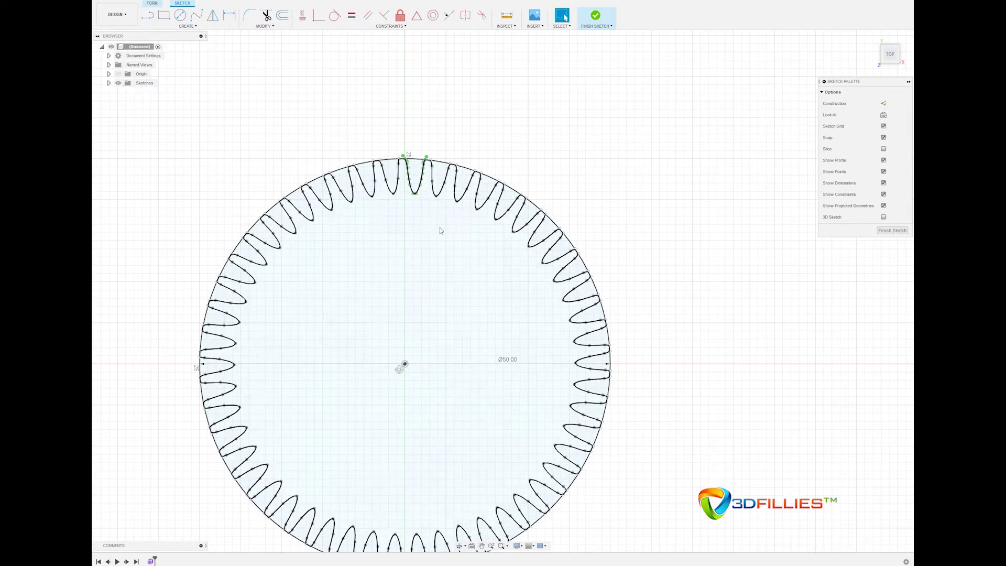
Move the original spline's innermost fit point outward so the notch is about 3.1 mm deep.
scroll(401, 201, "down", 2)
scroll(401, 201, "up", 8)
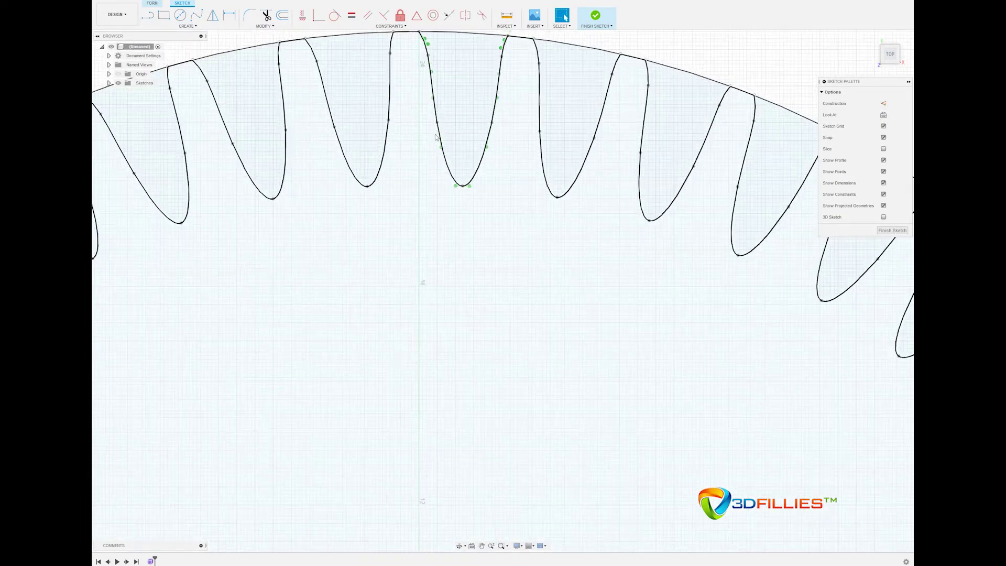
middle_click_drag(444, 137, 406, 236)
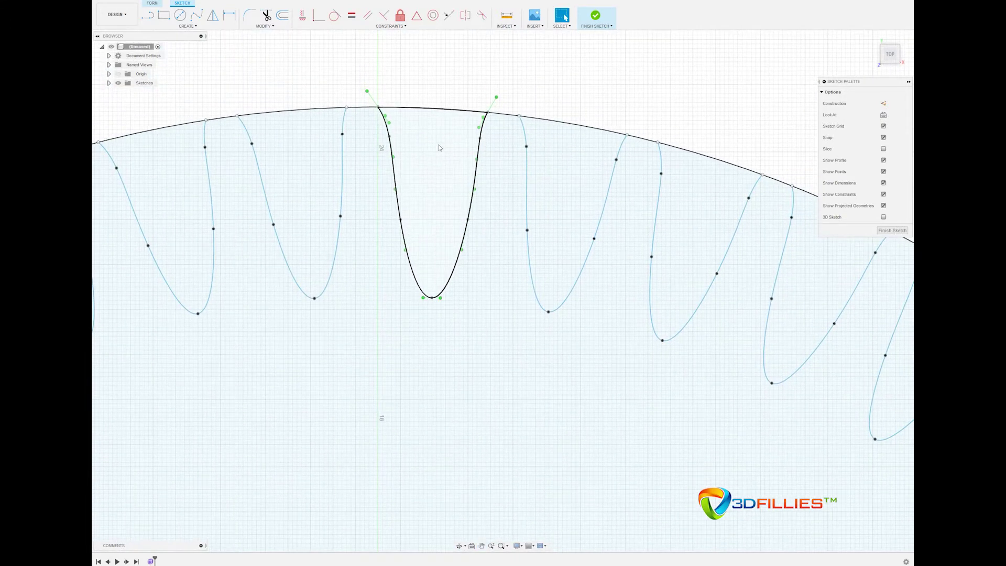
left_click(457, 260)
left_click(432, 299)
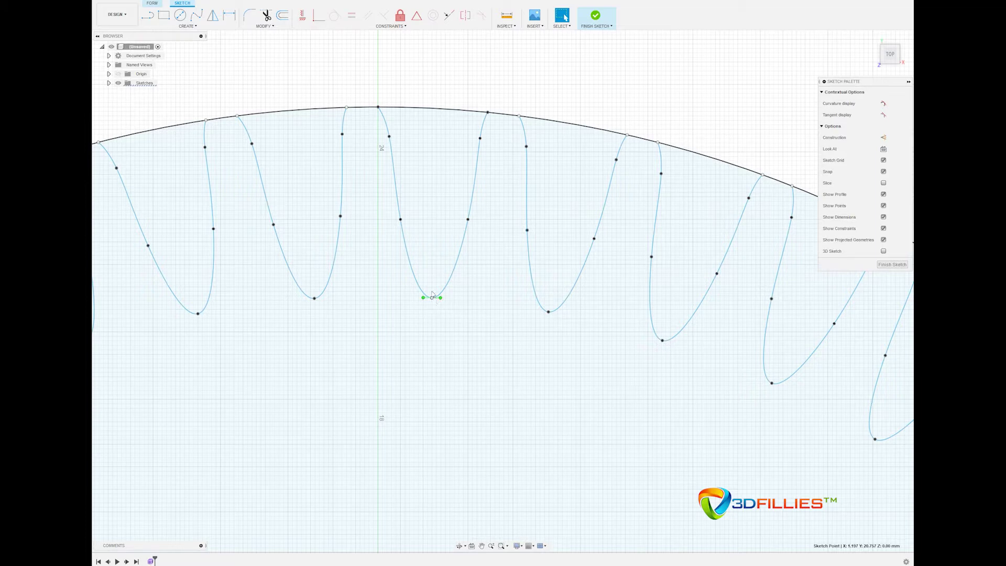
left_click_drag(432, 297, 436, 262)
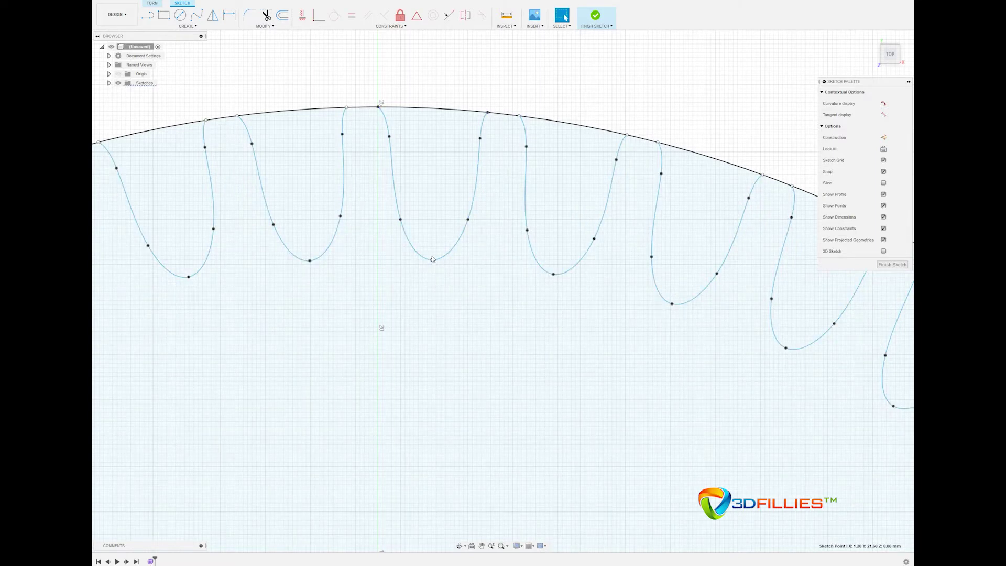
left_click_drag(433, 259, 433, 246)
key("Escape")
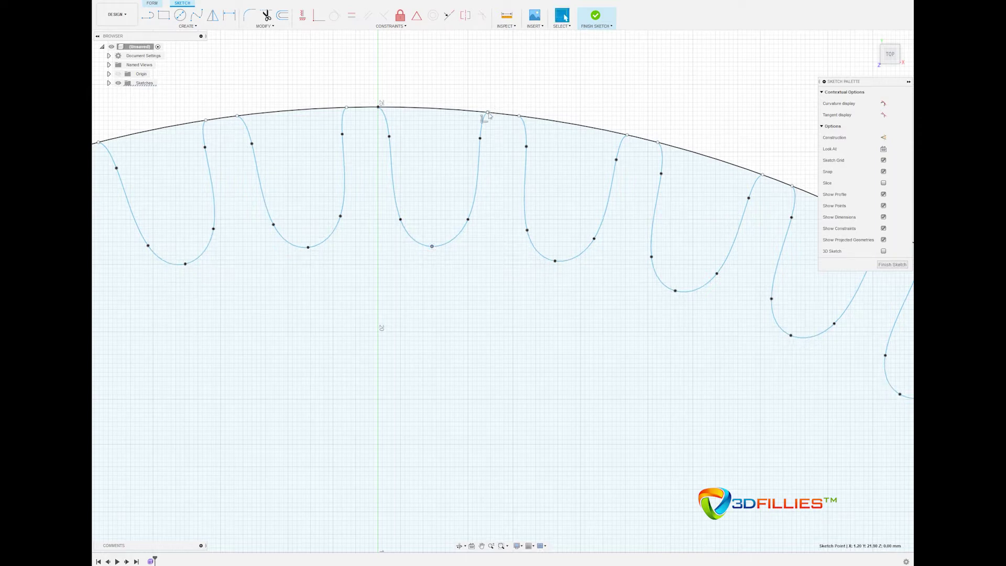
Shift both end points of the original spline slightly toward each other along the circle, and finish the sketch.
left_click_drag(483, 116, 483, 112)
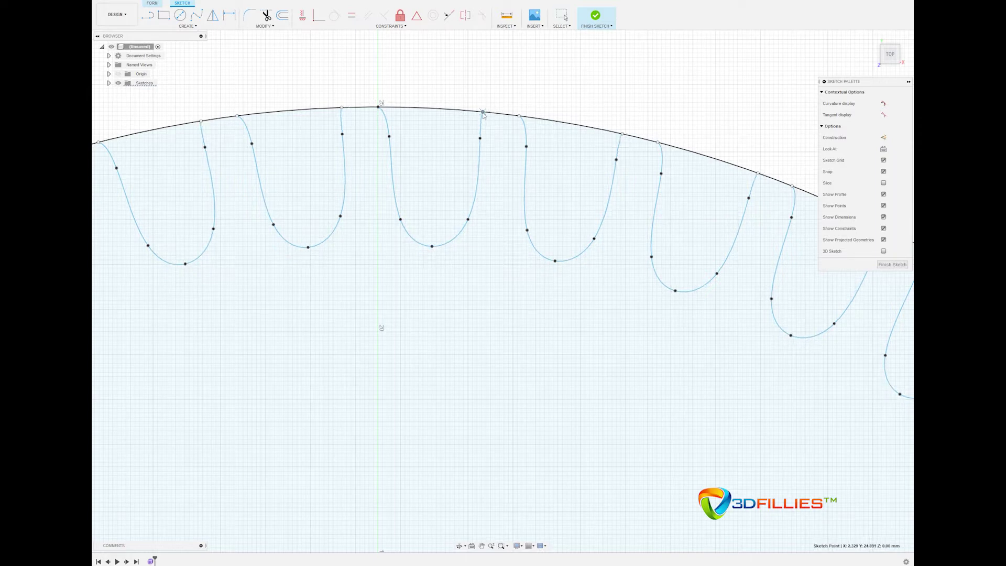
key("Escape")
left_click_drag(382, 107, 389, 108)
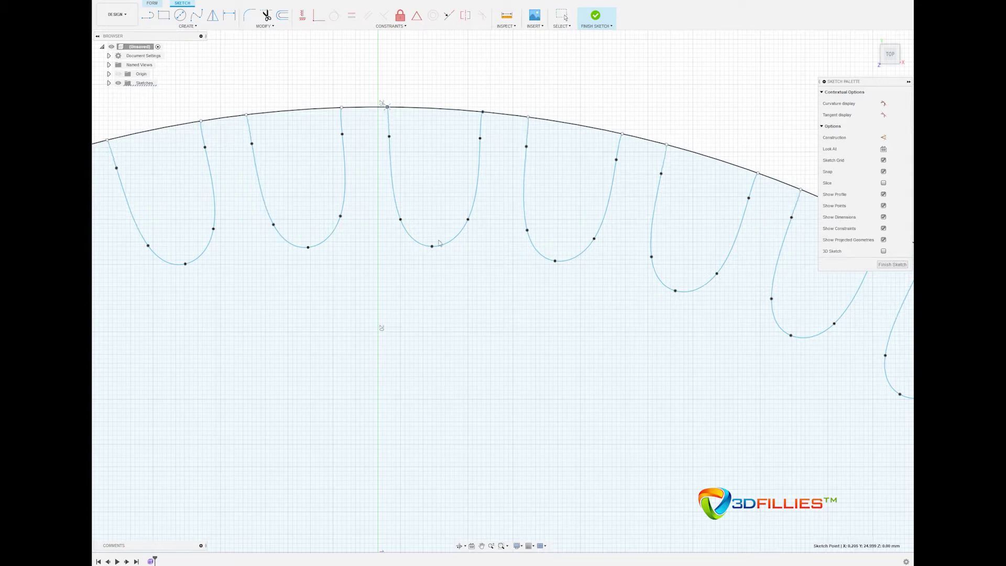
left_click(404, 228)
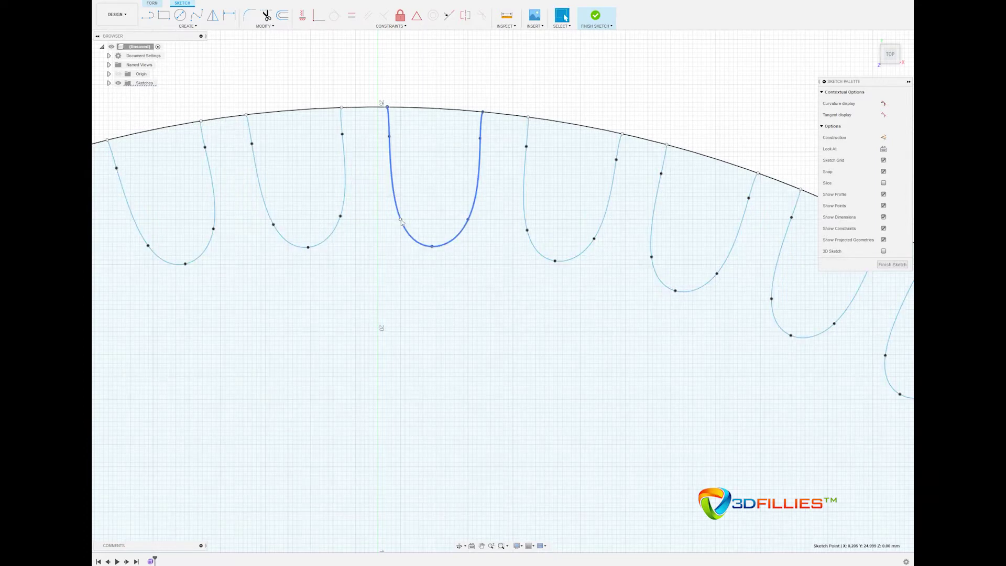
key("Escape")
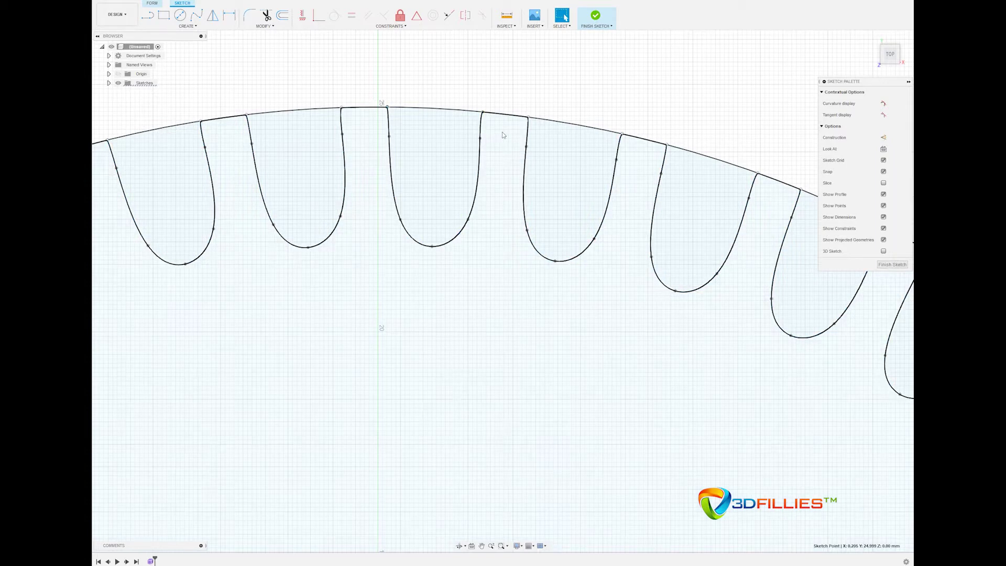
left_click(892, 265)
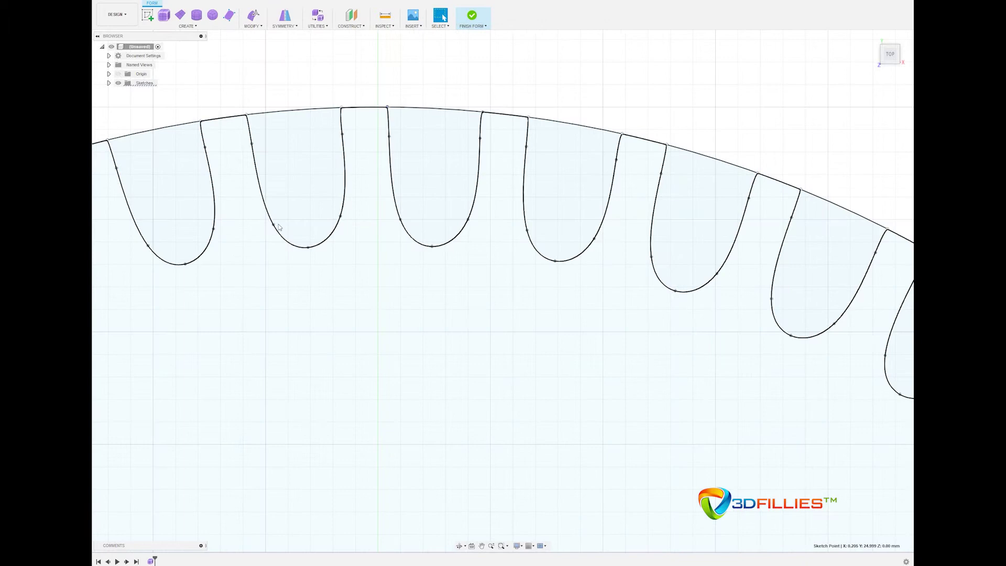
scroll(371, 347, "down", 5)
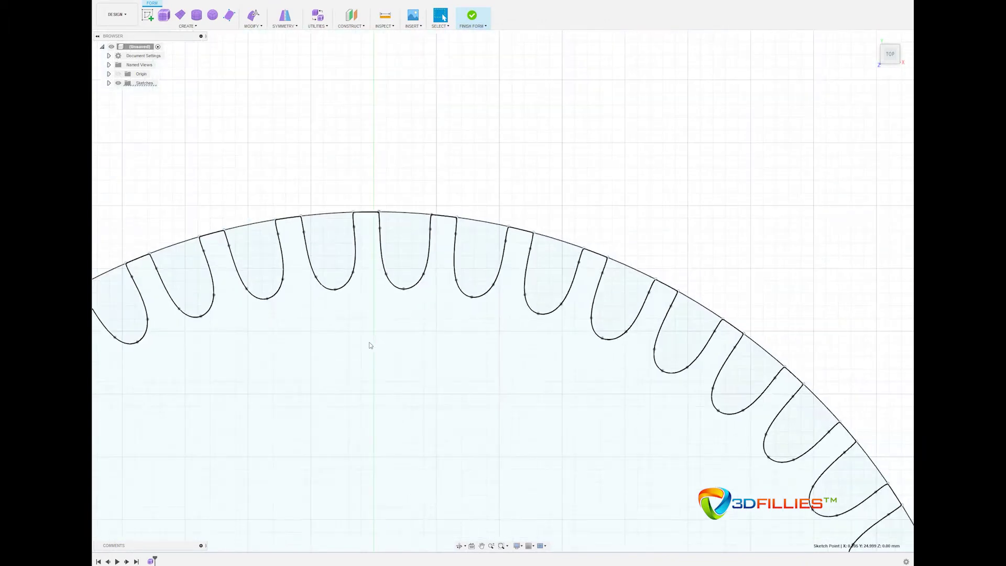
scroll(374, 403, "down", 3)
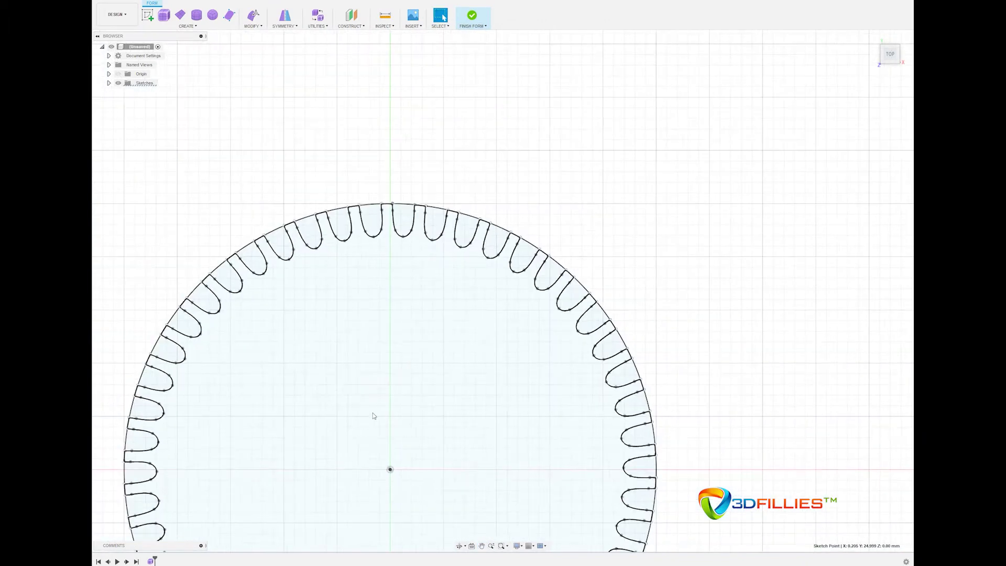
Extrude the notched inner profile 5 mm as a new form body, with curvature spacing and 100 faces.
middle_click_drag(371, 383, 377, 362, "shift")
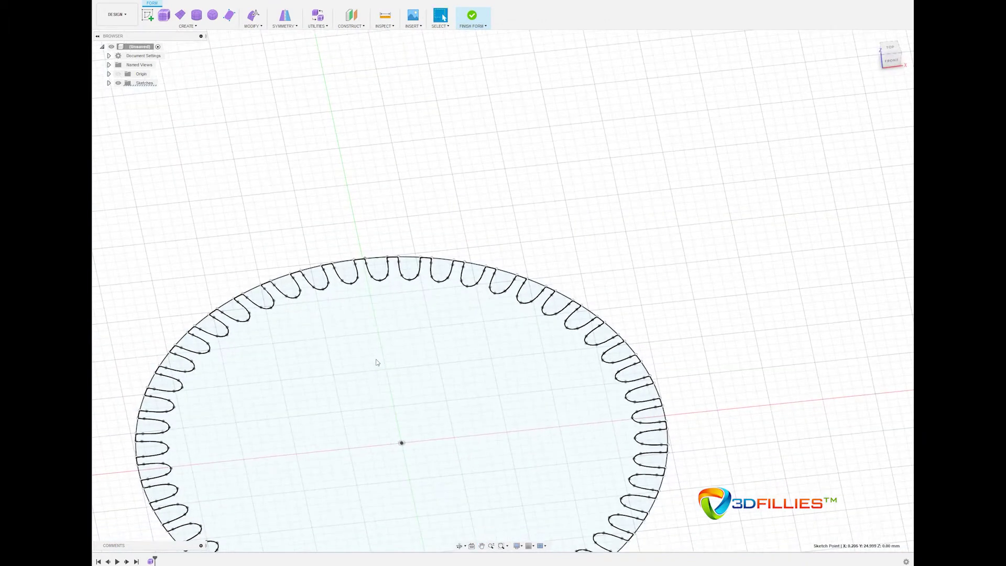
left_click(187, 26)
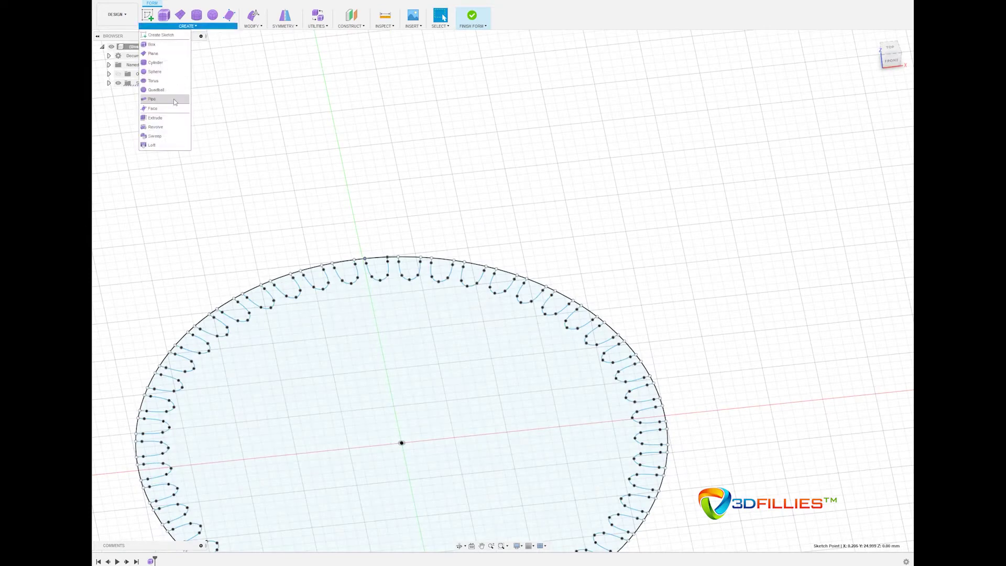
left_click(331, 363)
middle_click_drag(357, 372, 339, 256)
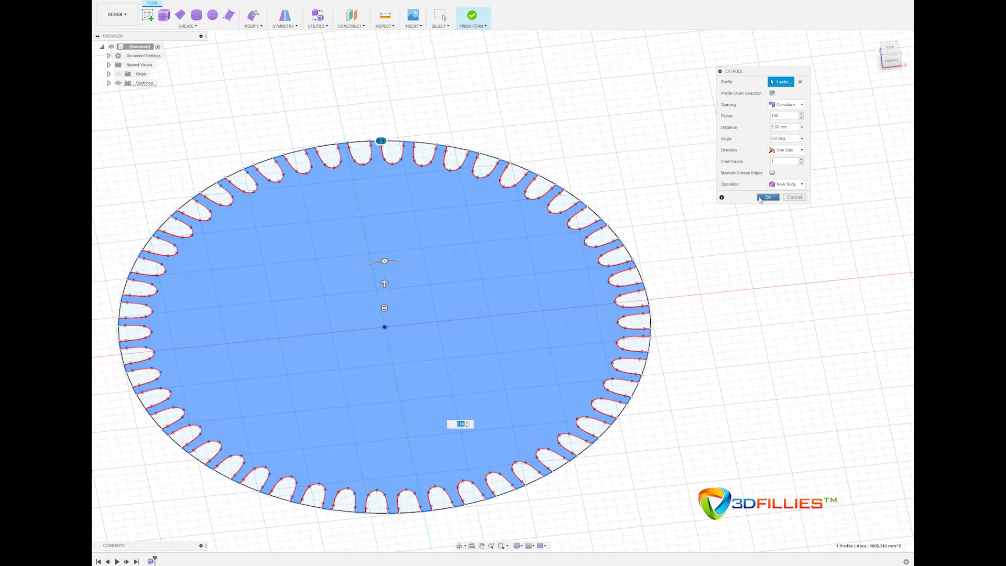
left_click(768, 197)
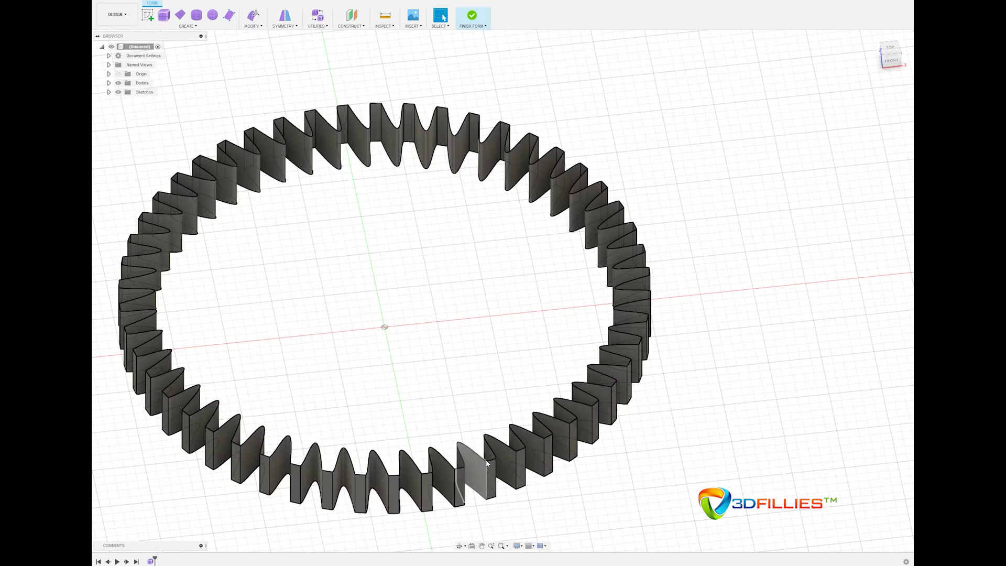
Start editing the form with the selection limited to edges, and select the ring's entire upper edge loop.
left_click(252, 17)
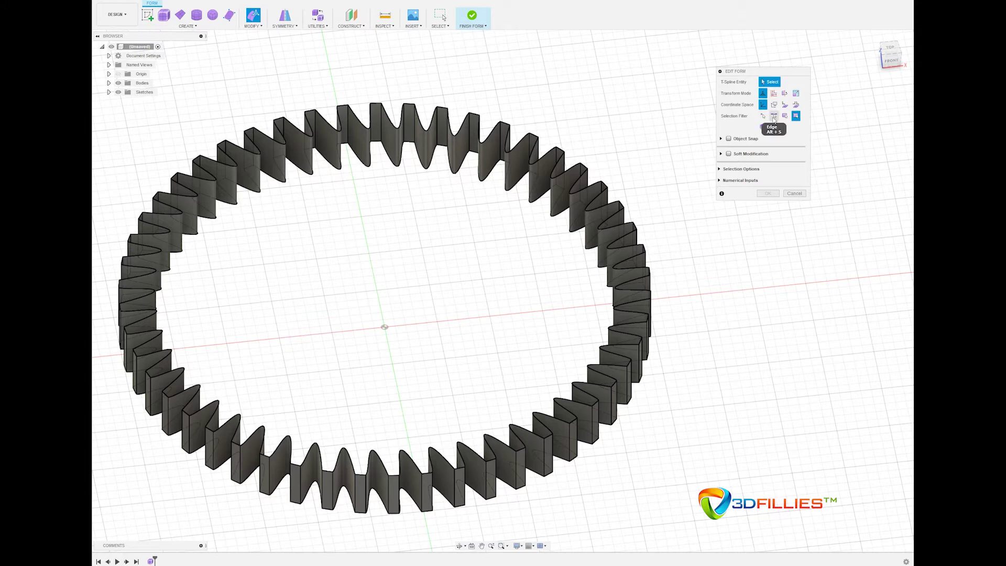
left_click(774, 116)
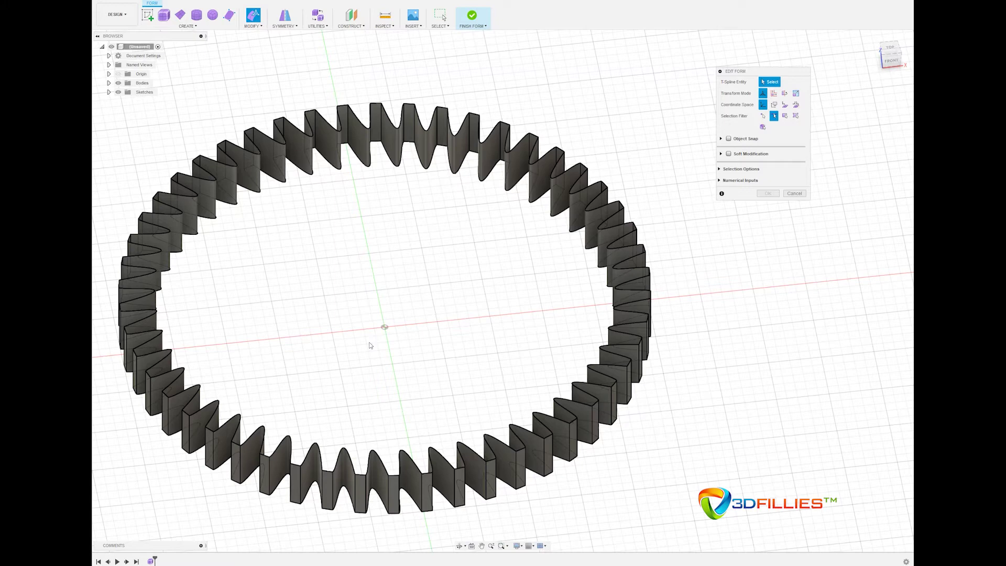
double_click(309, 473)
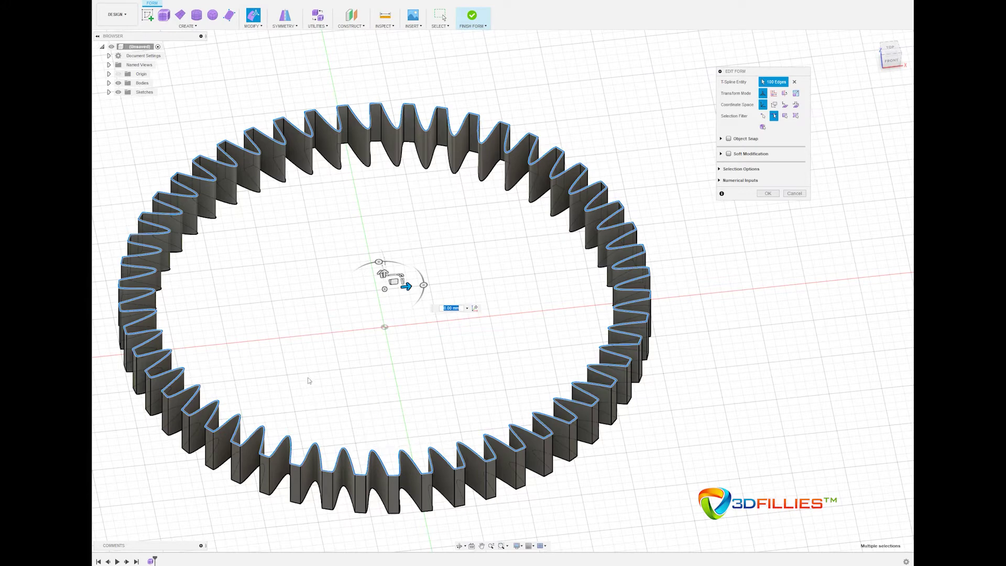
middle_click_drag(298, 356, 296, 347, "shift")
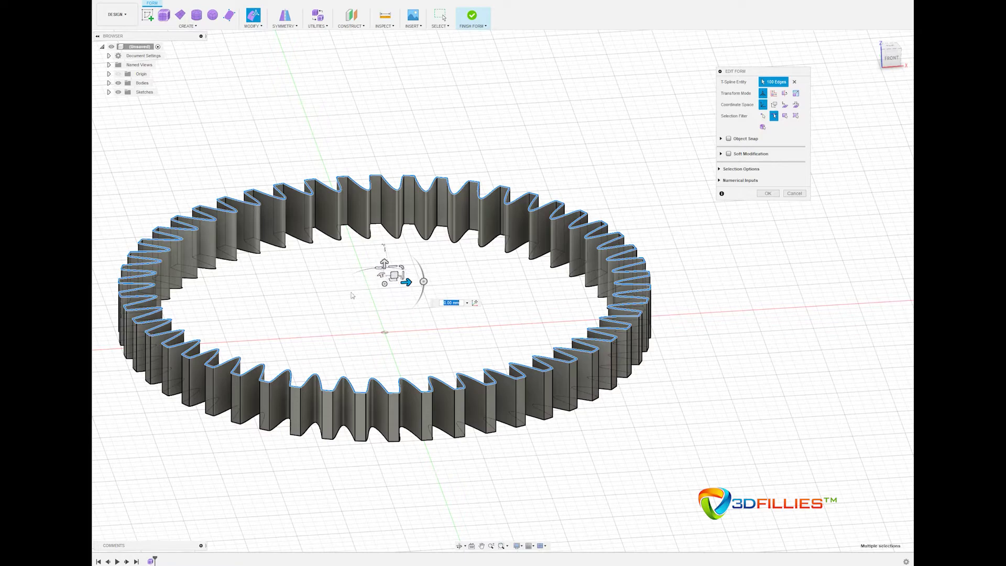
middle_click_drag(381, 269, 343, 277, "shift")
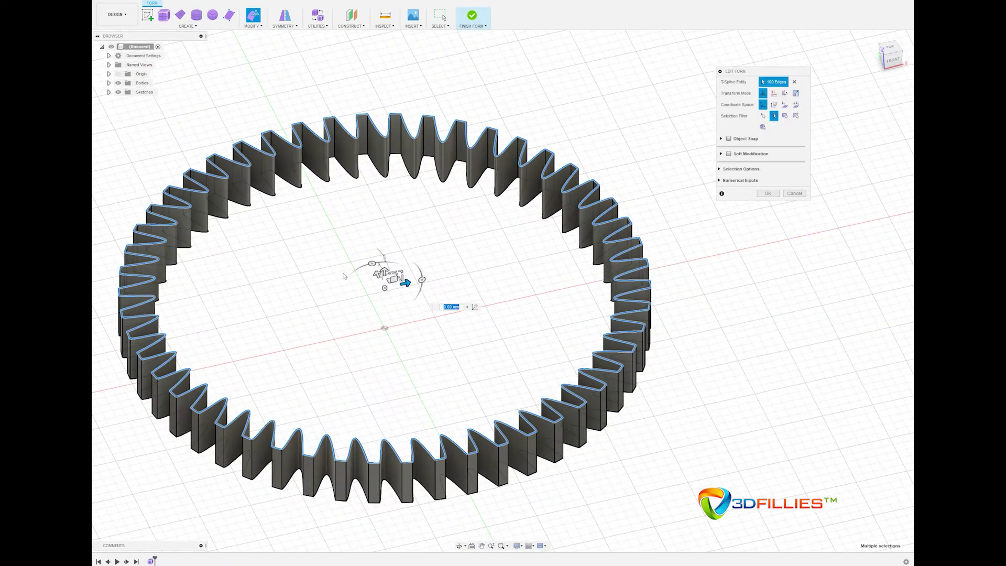
Try rotating the upper edge loop about the vertical axis and moving it upward, undoing each change.
left_click(371, 263)
left_click_drag(371, 264, 362, 268)
middle_click_drag(327, 346, 325, 331, "shift")
mouse_move(325, 330)
left_mouse_down()
mouse_move(321, 322)
mouse_move(325, 335)
mouse_move(314, 332)
left_mouse_up()
key("ctrl+z")
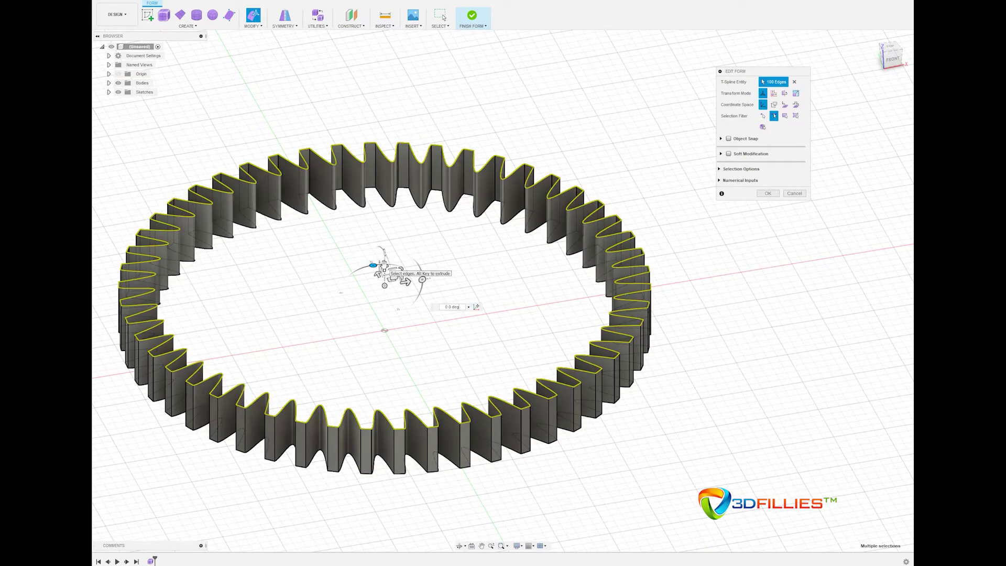
left_click_drag(384, 266, 384, 253)
key("ctrl+z")
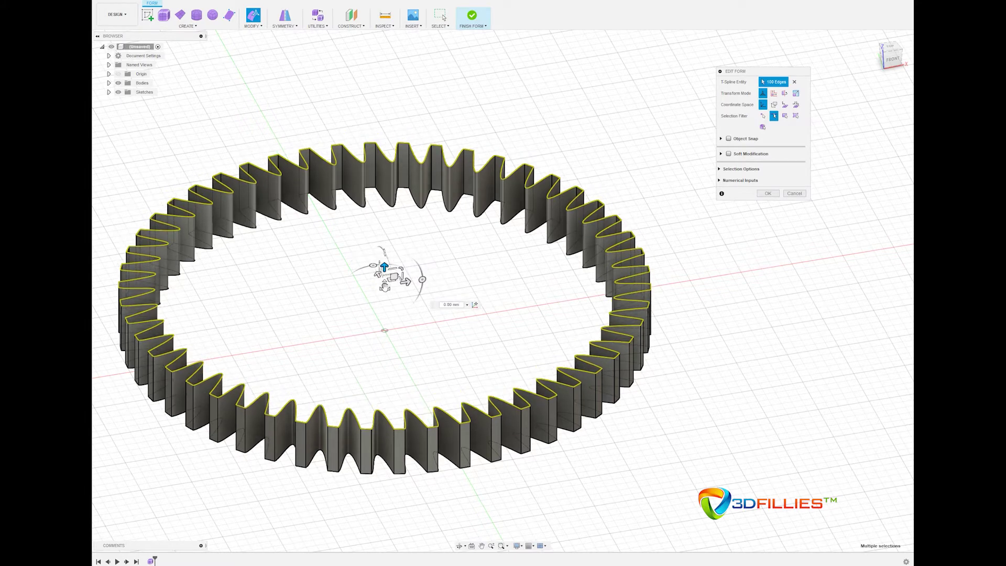
Try scaling the upper edge loop inward to about 0.797 and outward beyond its original size, and undo the scaling.
left_click_drag(385, 287, 385, 287)
type("0.884")
key("BackSpace")
key("BackSpace")
key("BackSpace")
type("797")
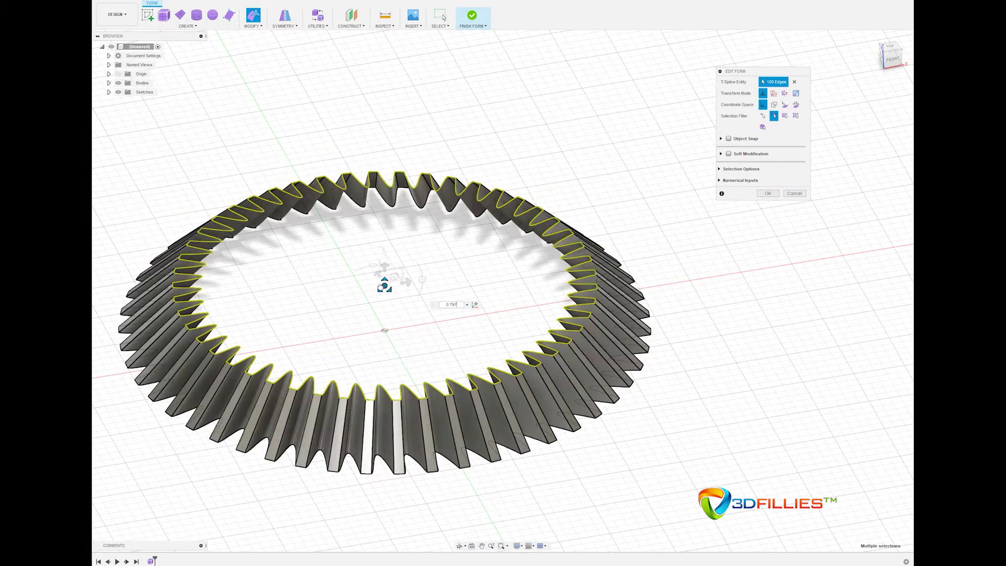
mouse_move(385, 287)
left_mouse_down()
mouse_move(397, 287)
mouse_move(387, 282)
left_mouse_up()
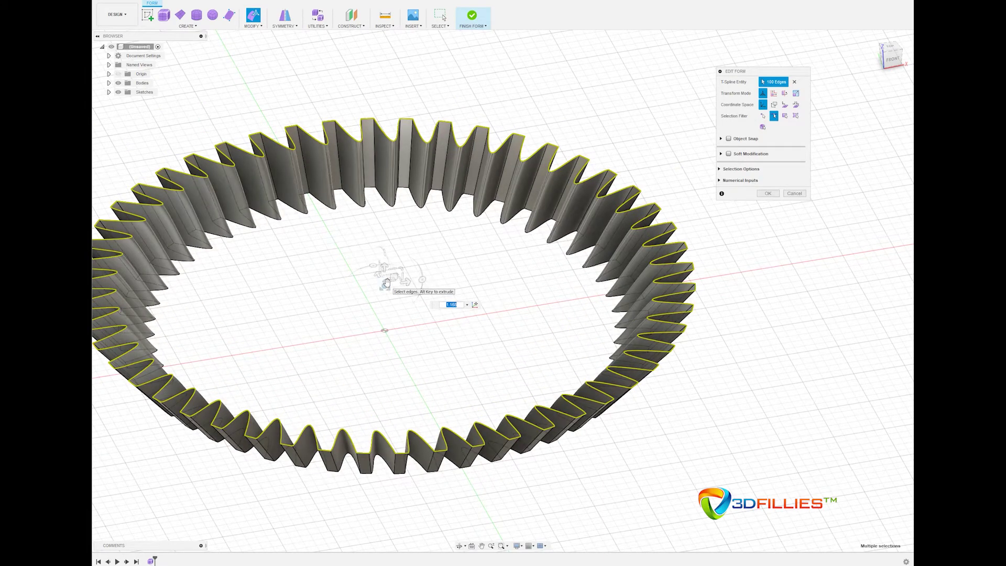
key("ctrl+z")
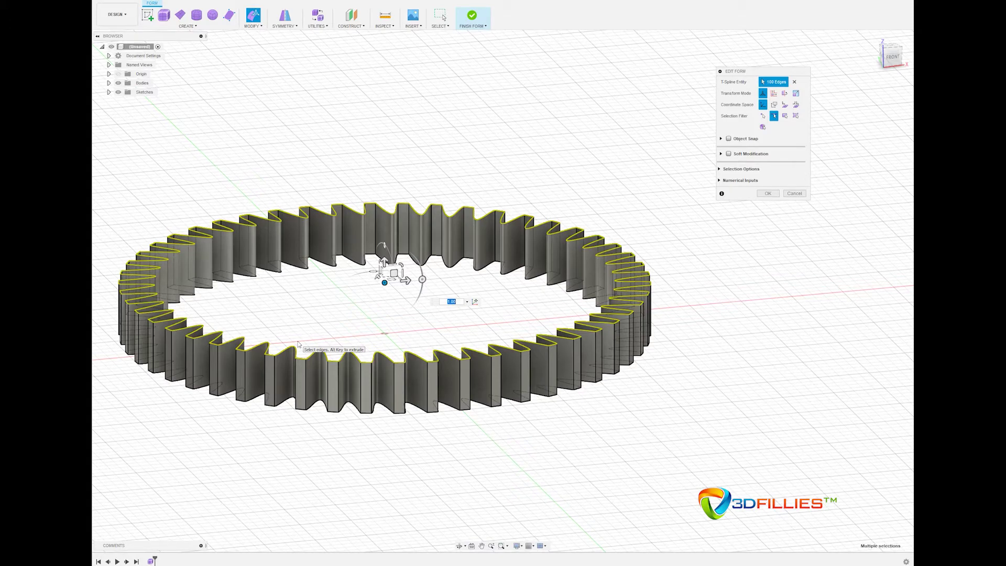
Extrude the upper edge loop upward twice in 5 mm increments, adding two new rows of faces to the ribbed ring.
middle_click_drag(337, 314, 409, 344)
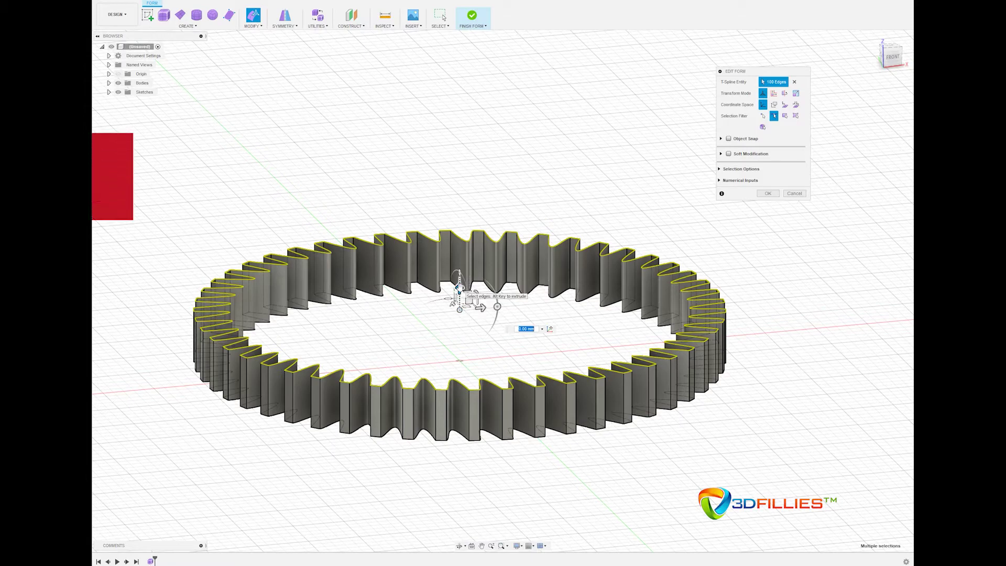
left_click_drag(460, 288, 459, 265, "alt")
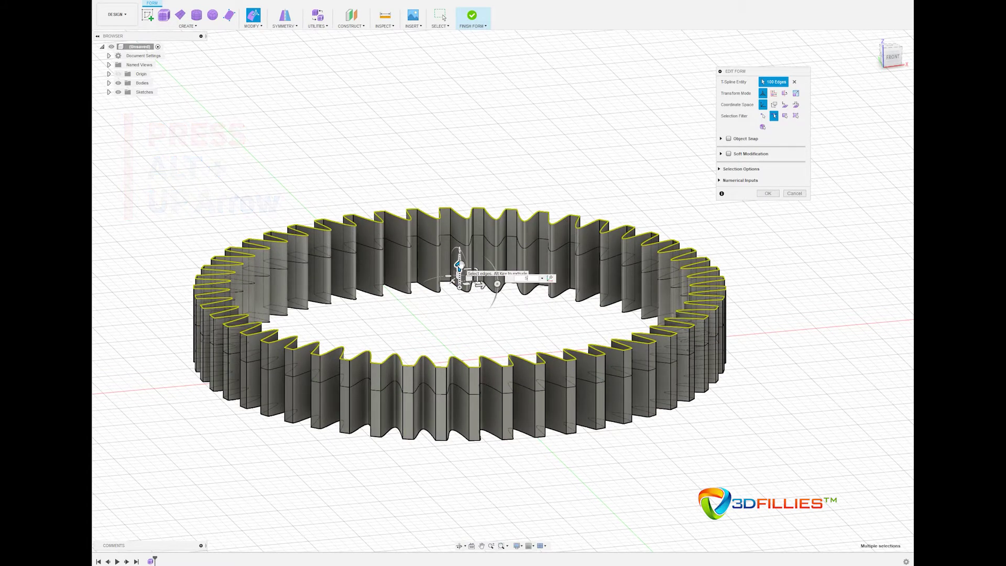
type("5")
key("Return")
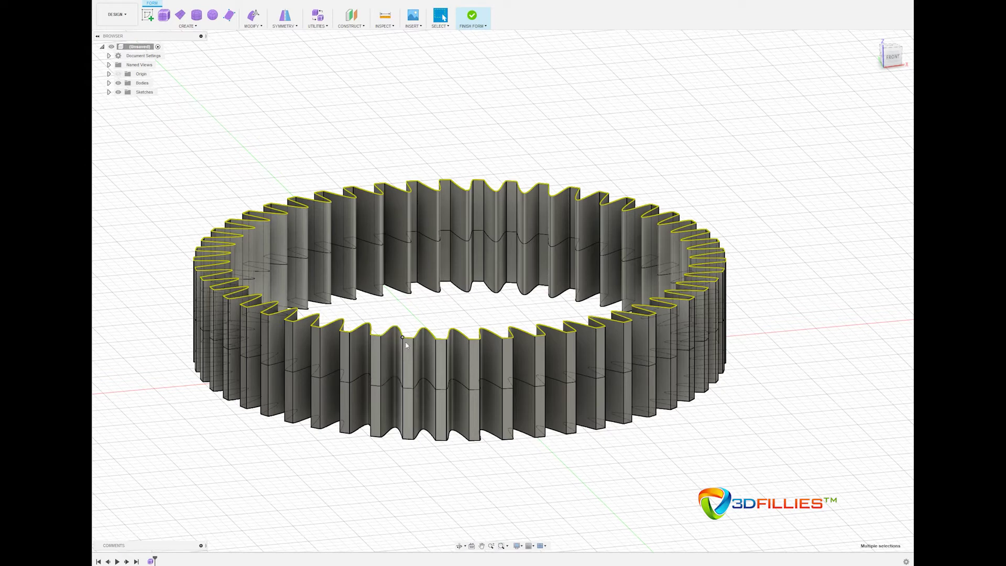
left_click(258, 19)
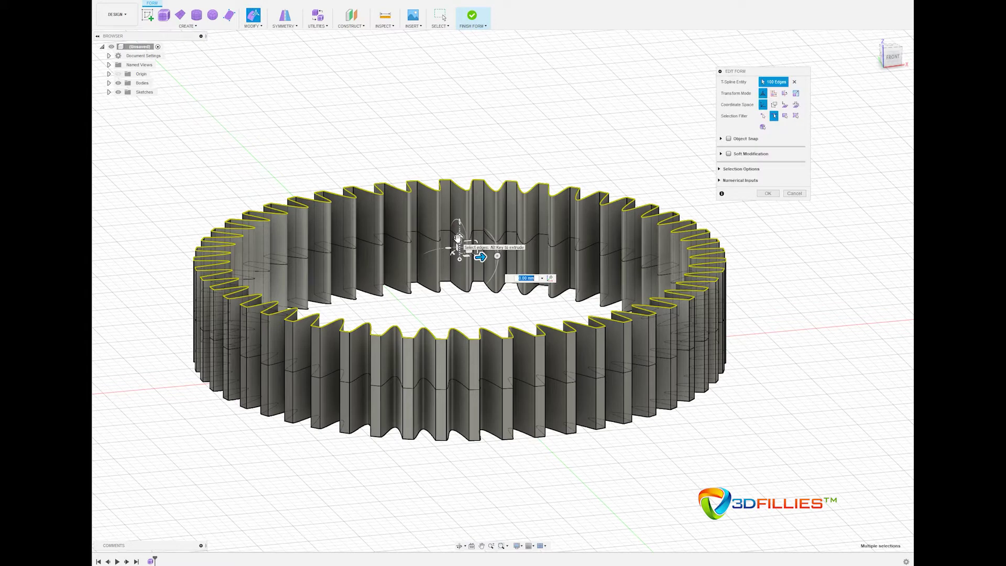
left_click_drag(459, 238, 461, 216)
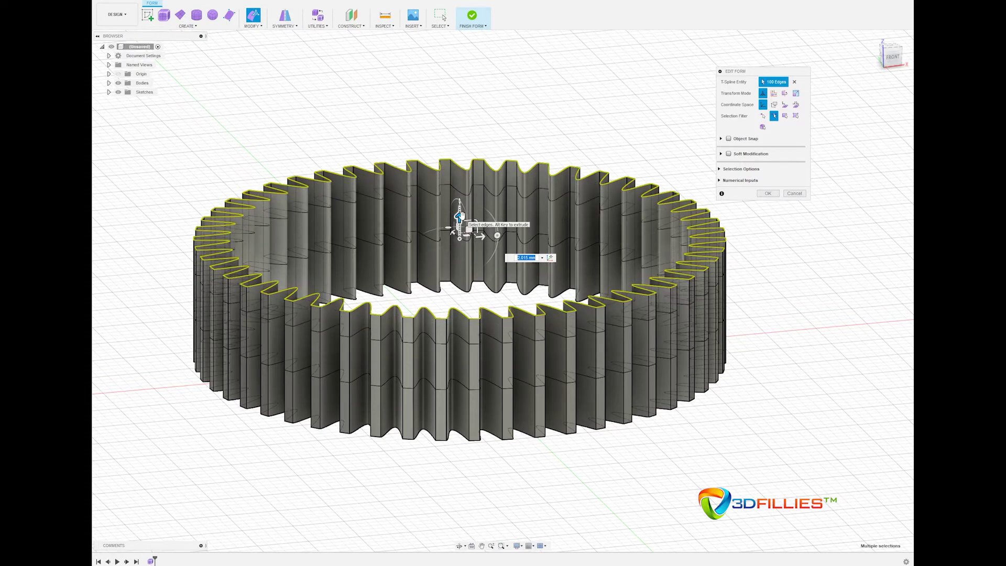
type("5")
key("Return")
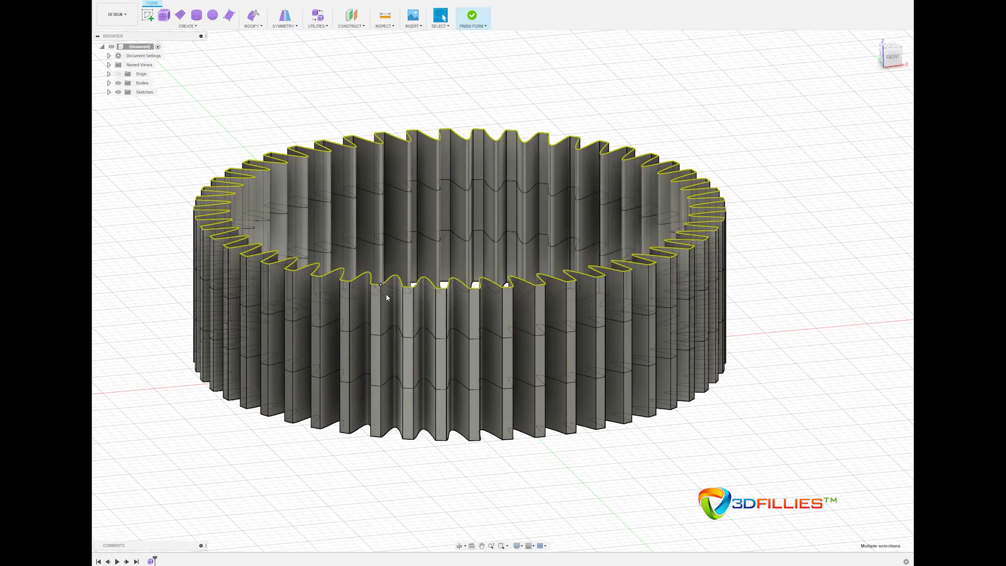
Keep extruding the upper edge loop straight up in equal increments until the ribbed wall is ten rows tall.
middle_click_drag(412, 231, 408, 295)
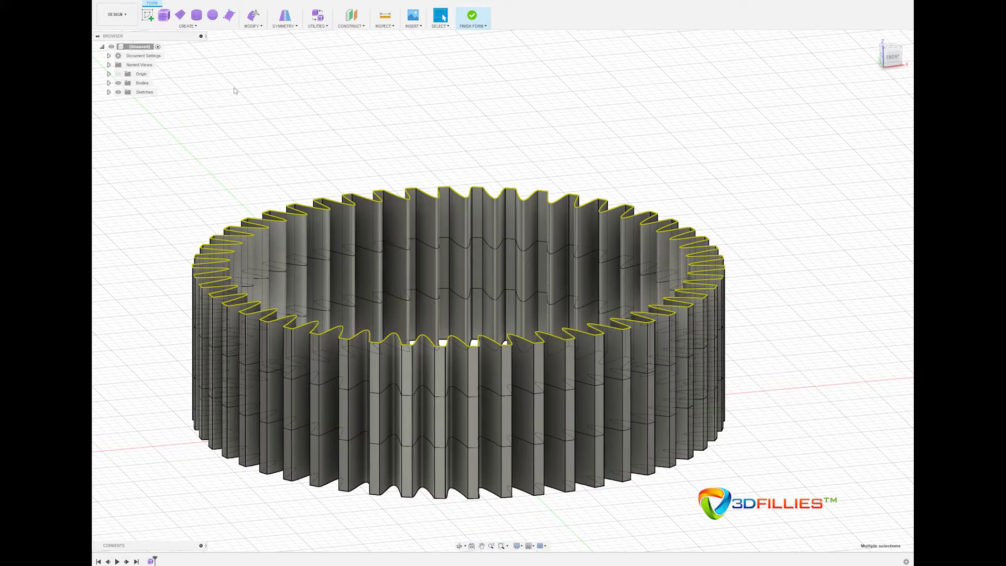
left_click(253, 16)
middle_click_drag(454, 264, 454, 212)
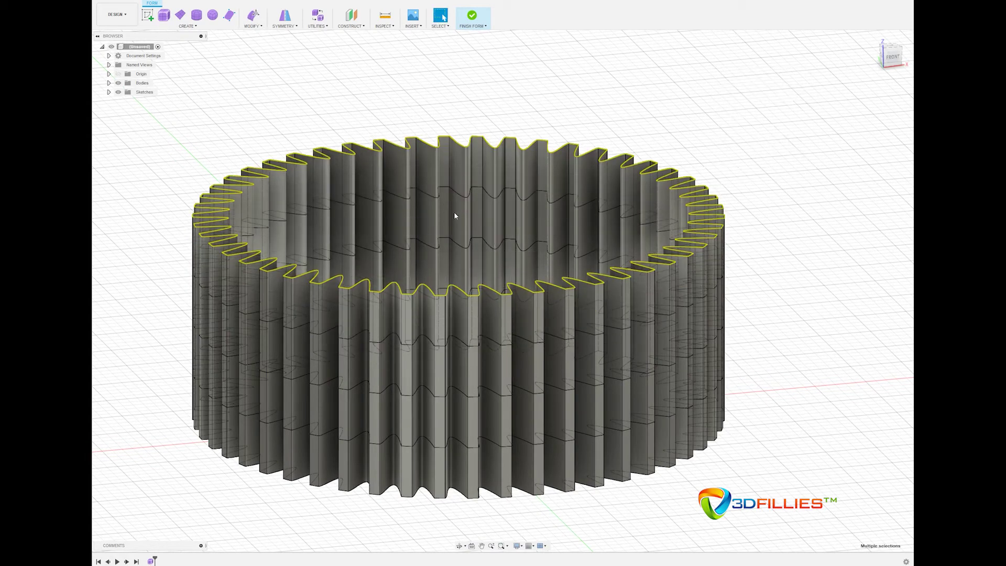
key("Return")
left_click(253, 16)
left_click_drag(458, 171, 458, 90, "alt")
middle_click_drag(458, 125, 461, 202)
left_click(253, 16)
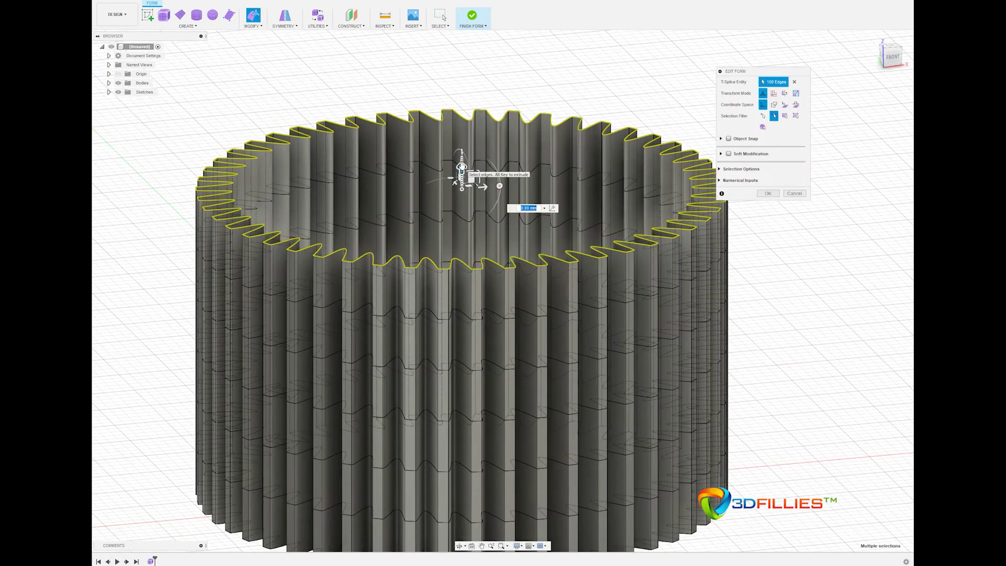
left_click_drag(462, 164, 462, 65, "alt")
left_click(253, 16)
middle_click_drag(462, 70, 457, 152)
left_click(253, 16)
left_click_drag(456, 148, 457, 97, "alt")
middle_click_drag(456, 105, 454, 198)
left_click(254, 15)
scroll(445, 201, "down", 5)
key("Escape")
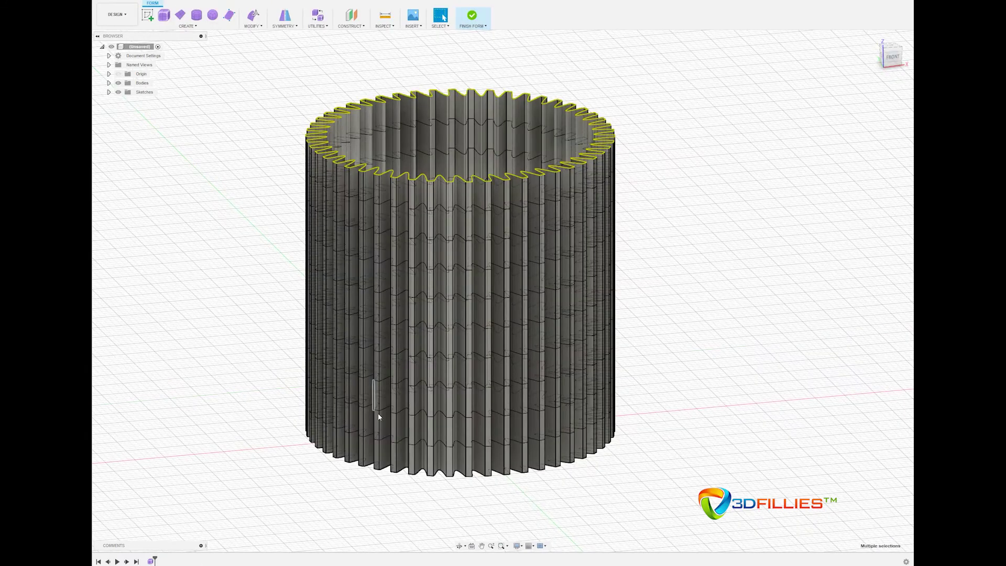
Select every second horizontal edge loop around the wall, five in total, starting with the first loop above the base.
double_click(406, 441)
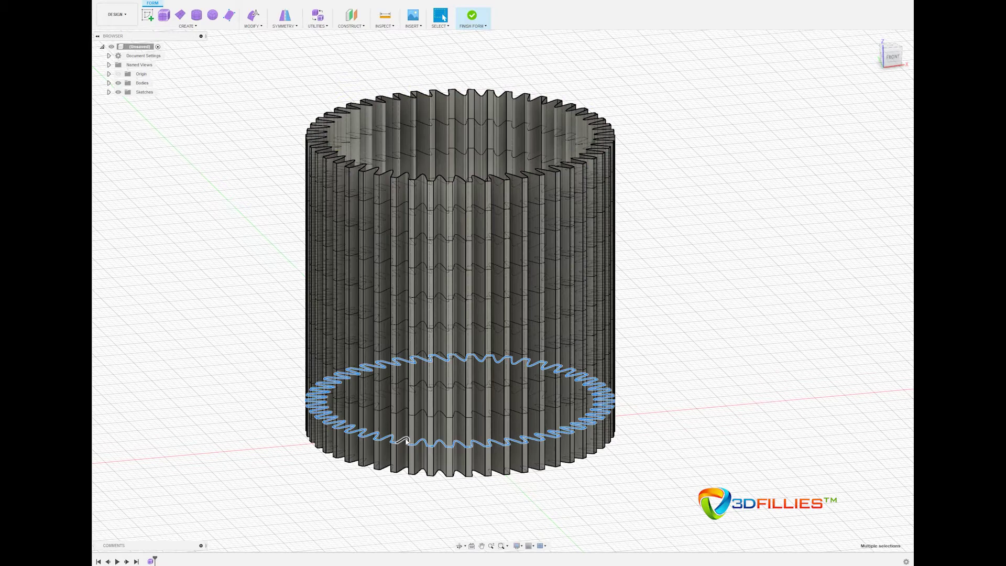
double_click(404, 382, "shift")
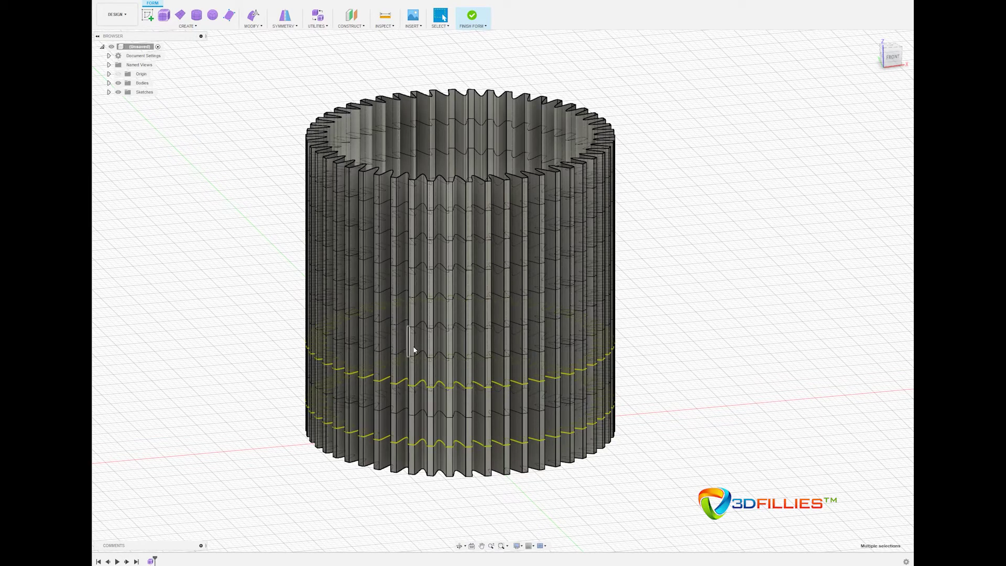
double_click(404, 323, "shift")
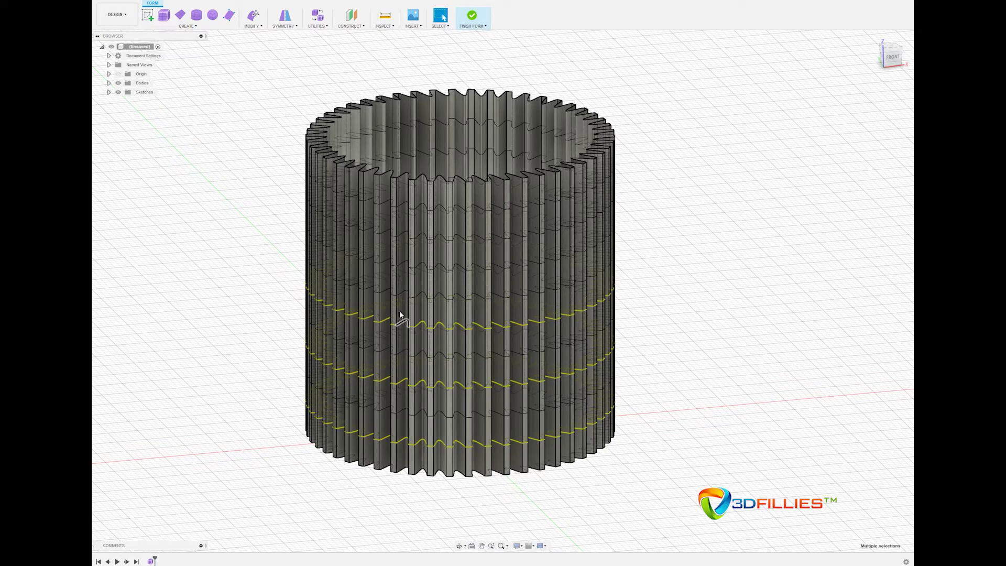
double_click(397, 266, "shift")
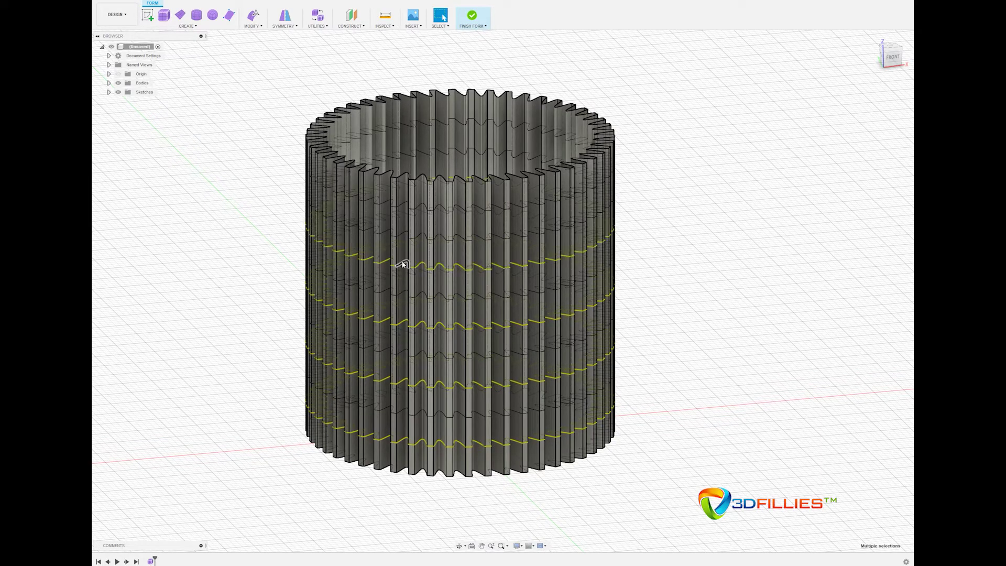
double_click(401, 207, "shift")
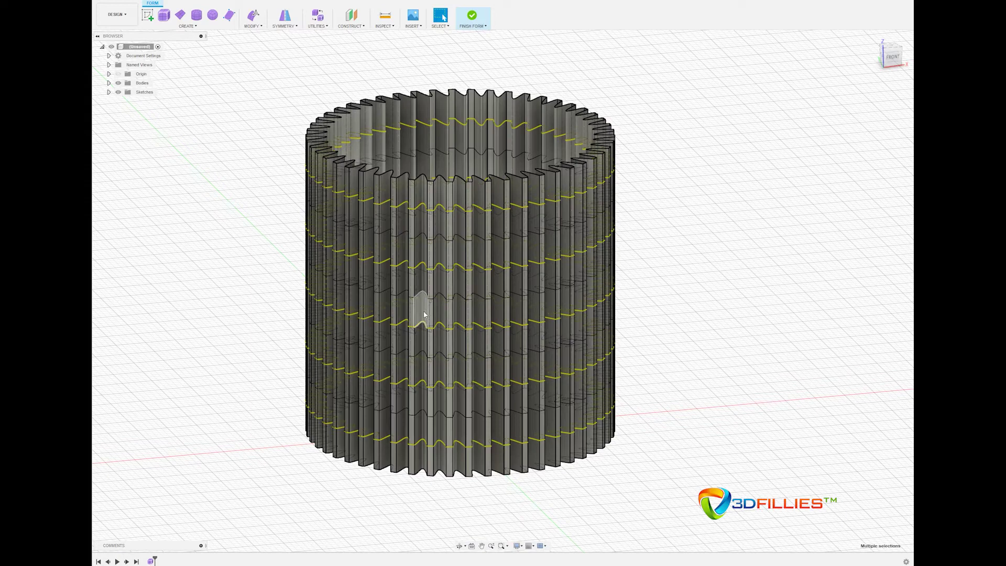
middle_click_drag(425, 315, 400, 230, "shift")
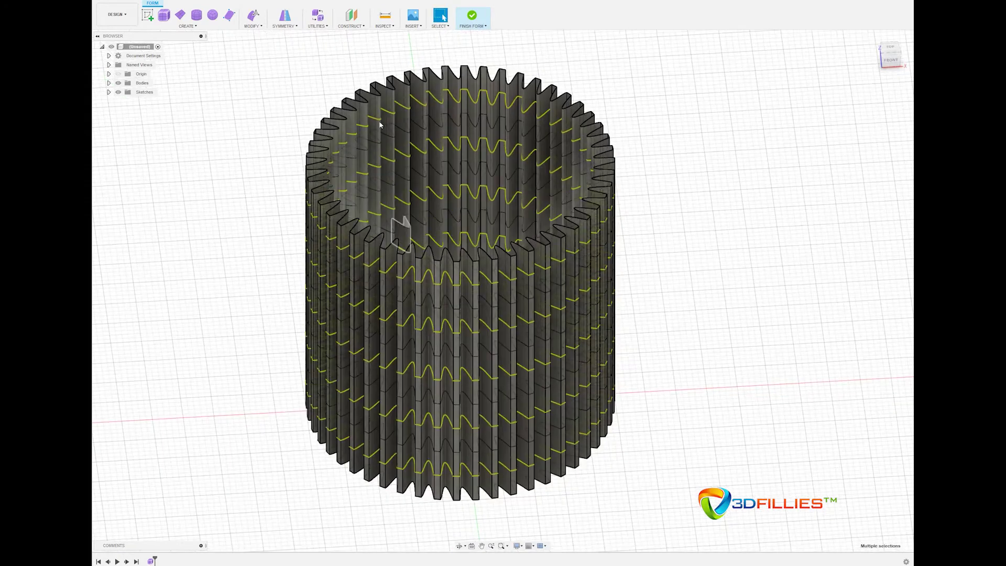
Rotate the five selected edge loops about the vertical axis by about -4.5 degrees to give the ribs a zigzag shape.
left_click(262, 19)
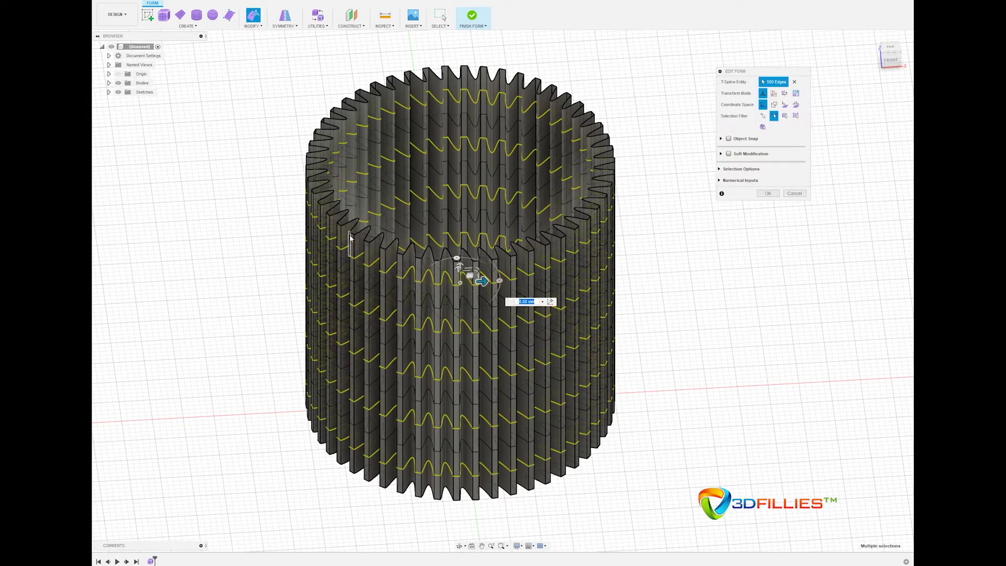
middle_click_drag(346, 234, 347, 191, "shift")
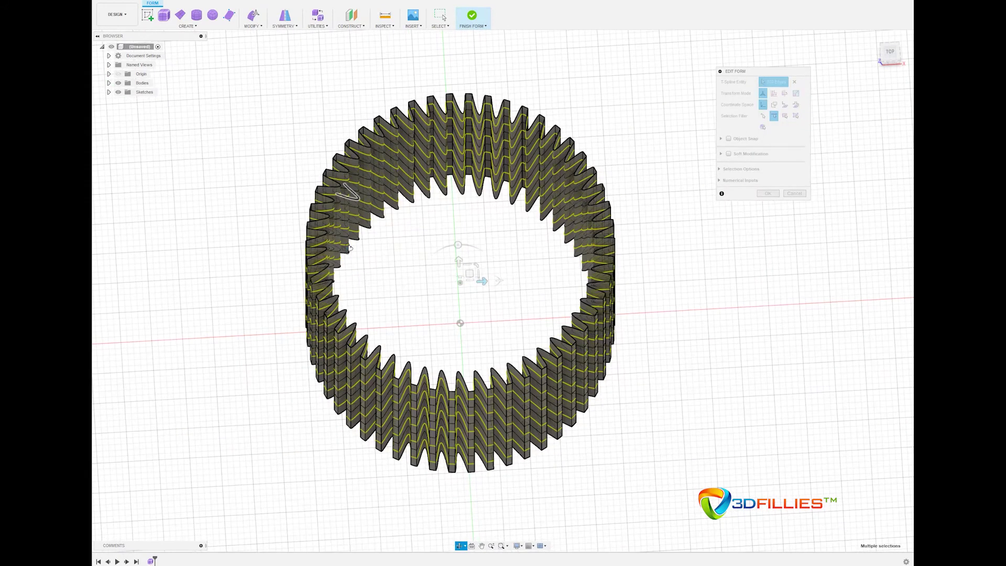
left_click(457, 245)
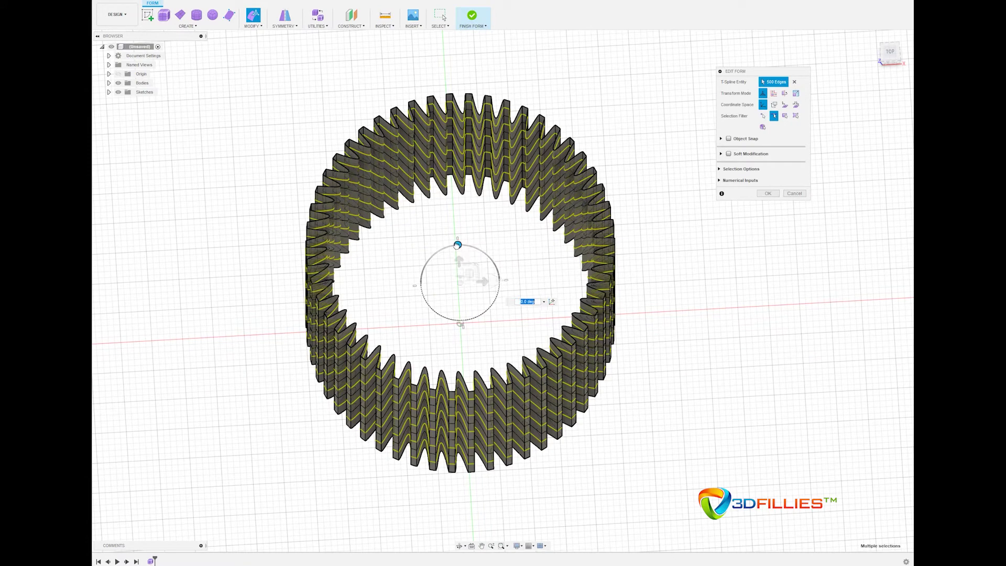
left_click_drag(458, 246, 463, 246)
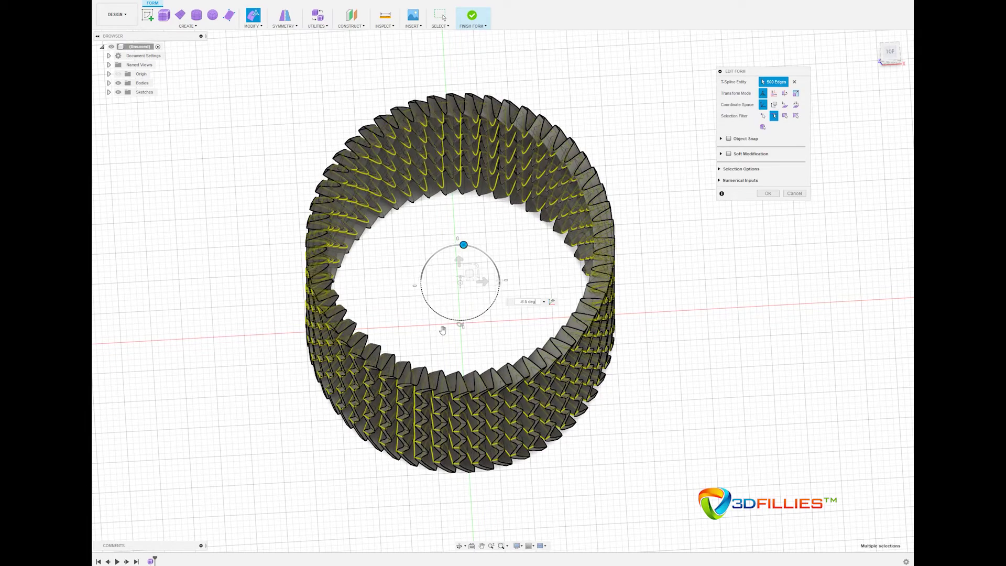
middle_click_drag(427, 355, 426, 326, "shift")
middle_click_drag(414, 167, 427, 310, "shift")
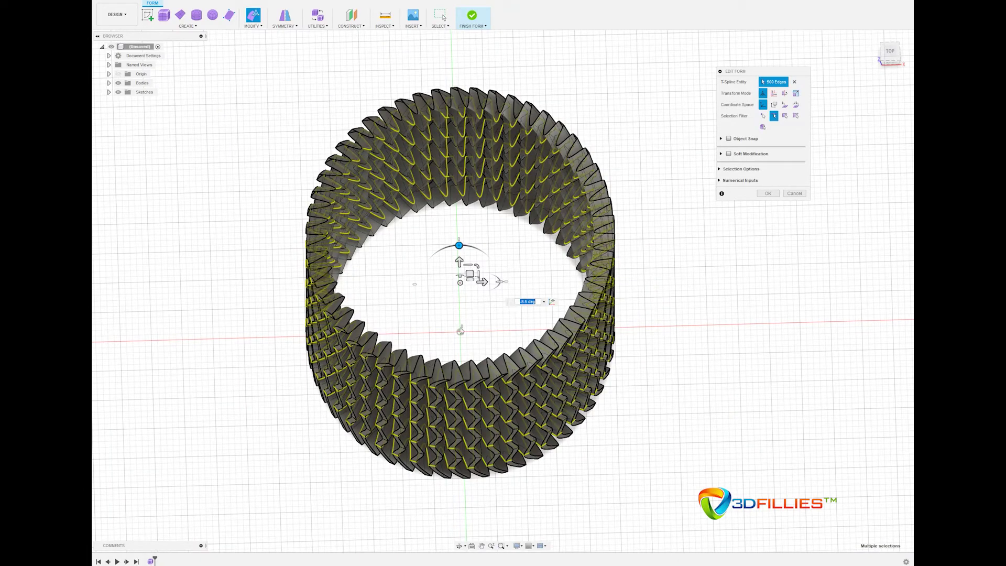
middle_click_drag(477, 338, 470, 315, "shift")
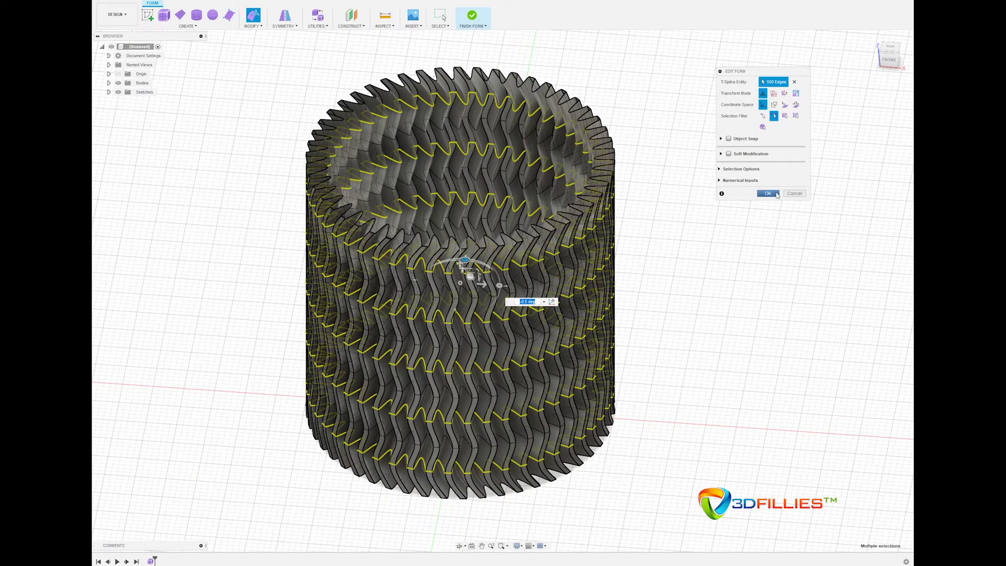
Confirm the rotation of the alternate edge loops and clear the edge selection.
left_click(776, 194)
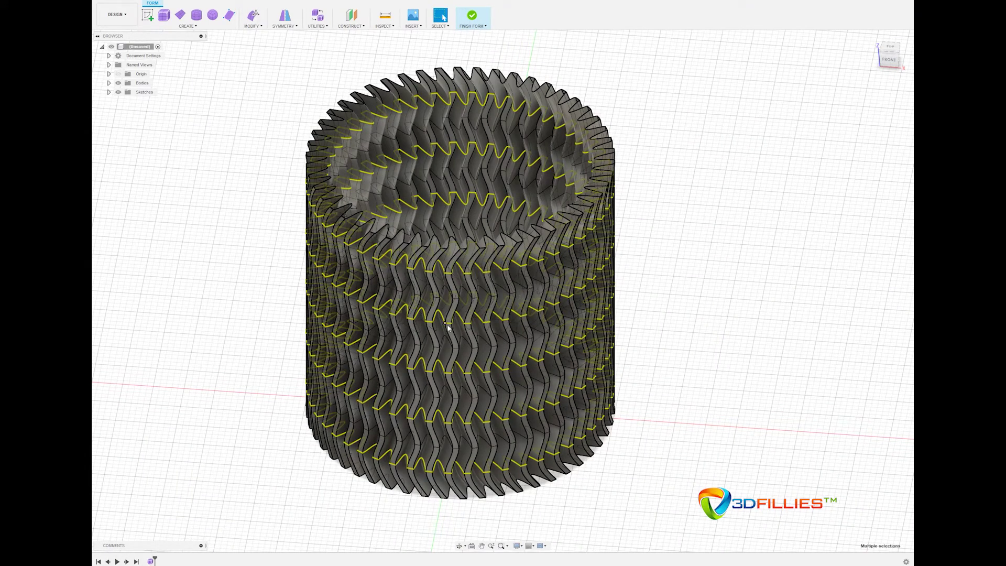
left_click(702, 298)
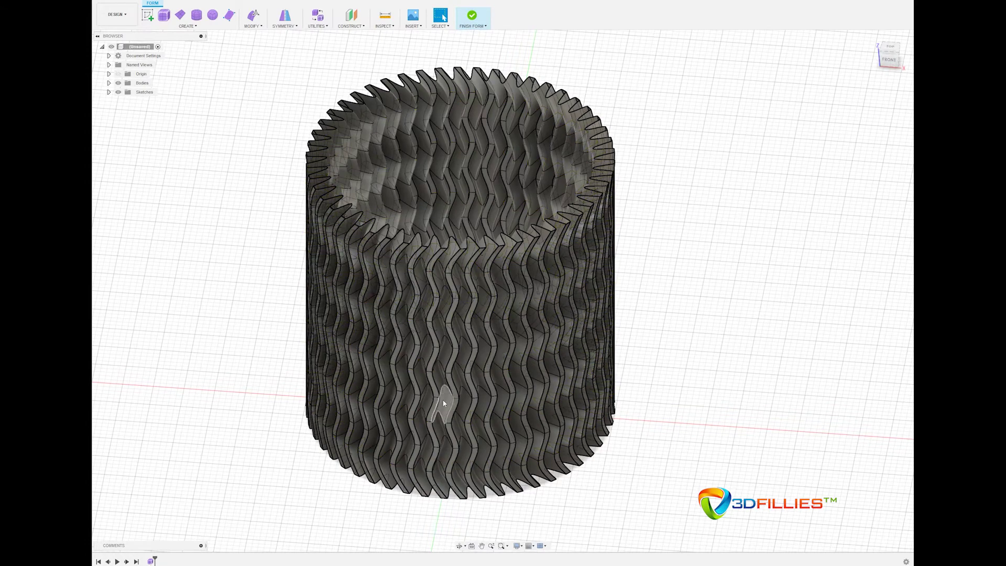
Try bulging the wall outward by uniformly scaling two neighbouring edge loops in its lower half and raising them slightly.
double_click(439, 417)
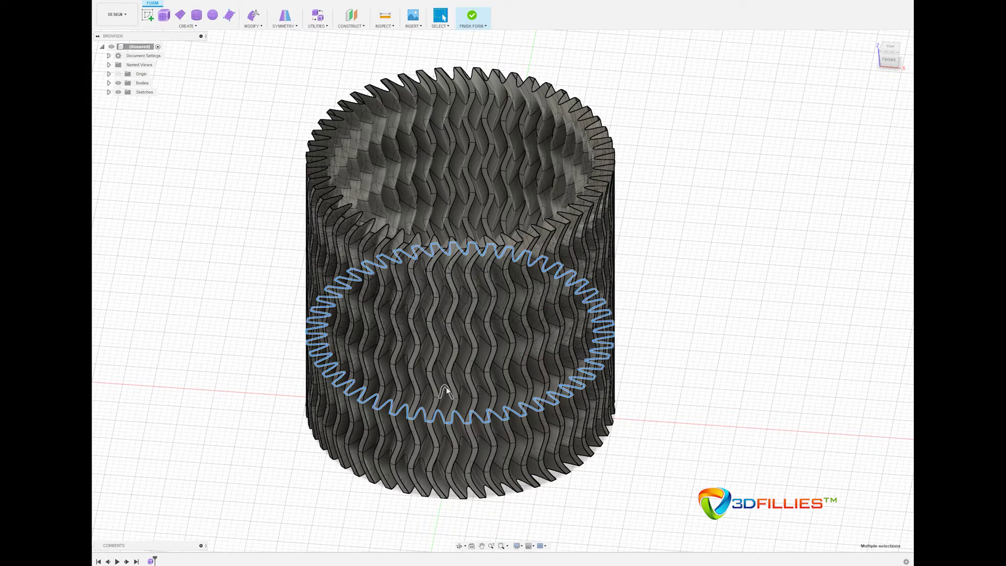
double_click(446, 388, "ctrl")
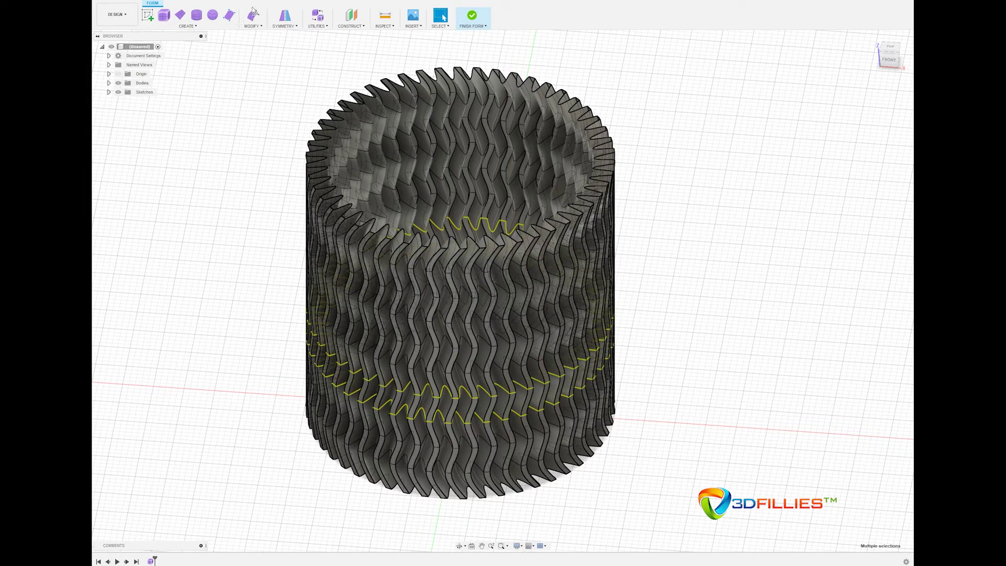
left_click(253, 13)
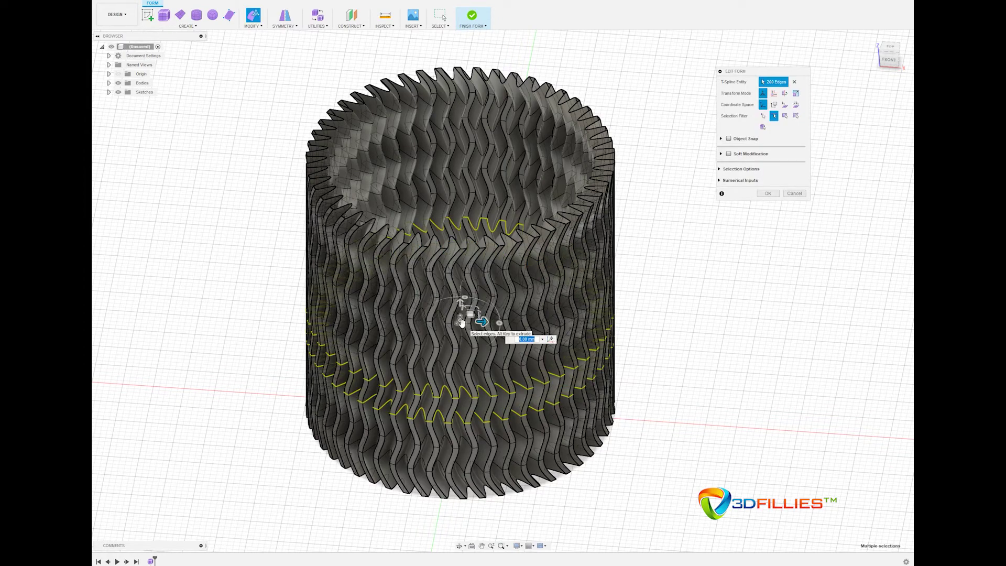
left_click_drag(461, 322, 452, 323)
middle_click_drag(379, 352, 372, 322, "shift")
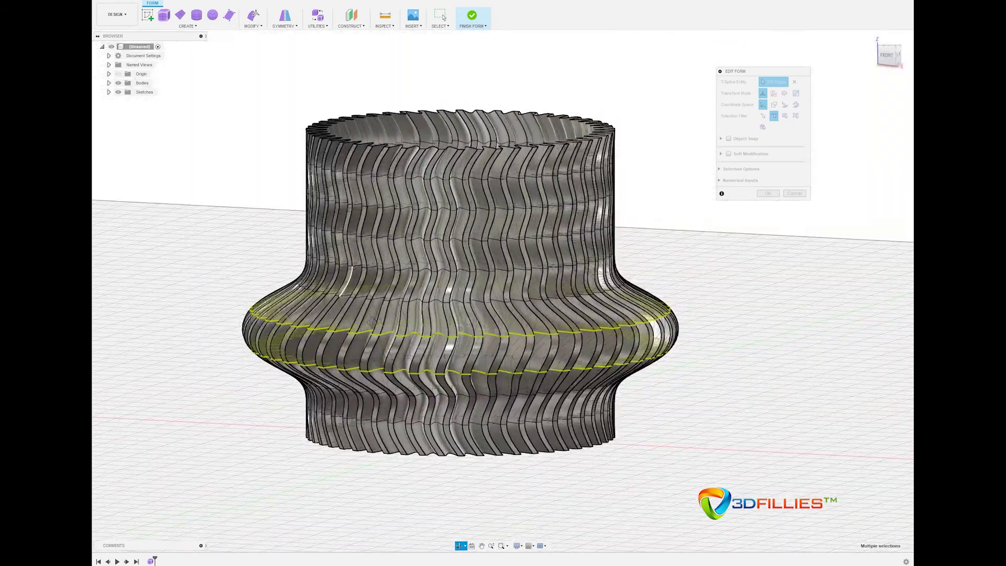
middle_click_drag(455, 283, 454, 315, "shift")
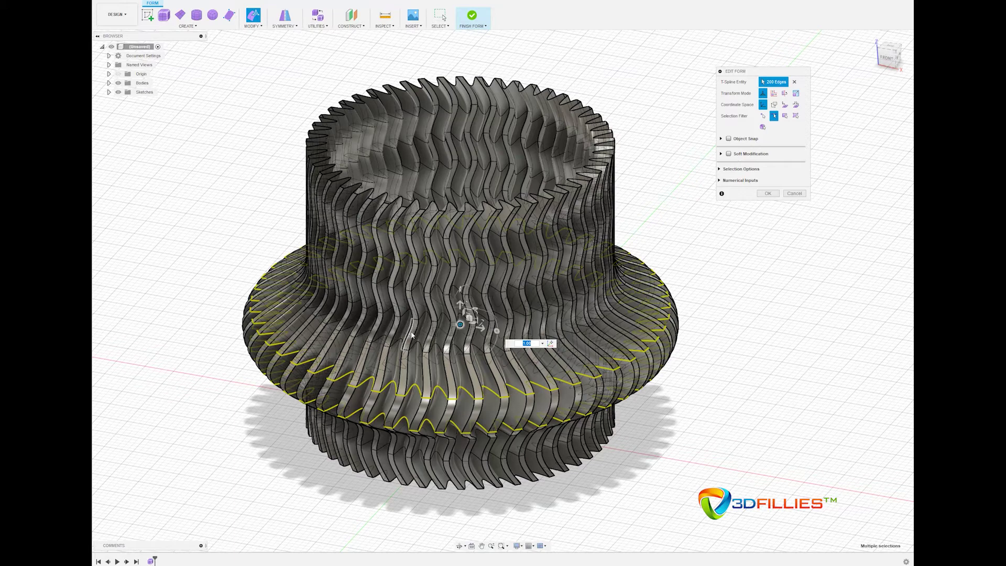
left_click_drag(460, 305, 458, 292)
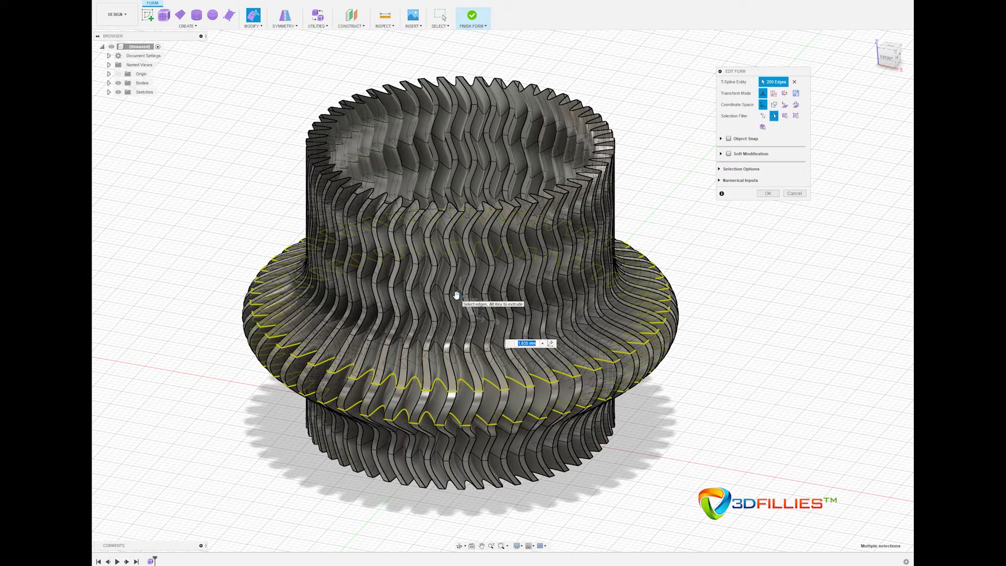
Undo the upward move and the scaling of the two edge loops, and clear the selection.
key("ctrl+z")
key("ctrl+z")
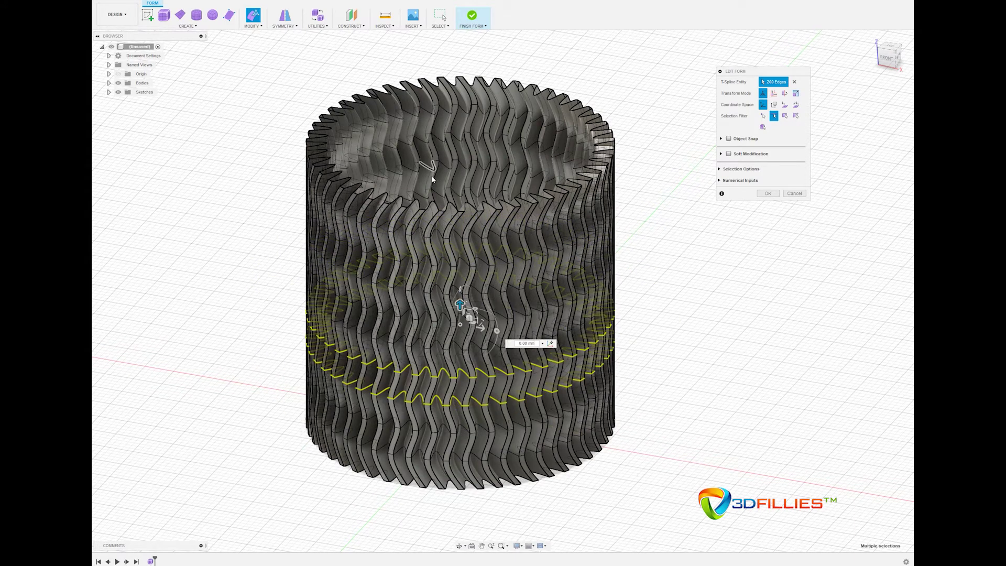
left_click(642, 310)
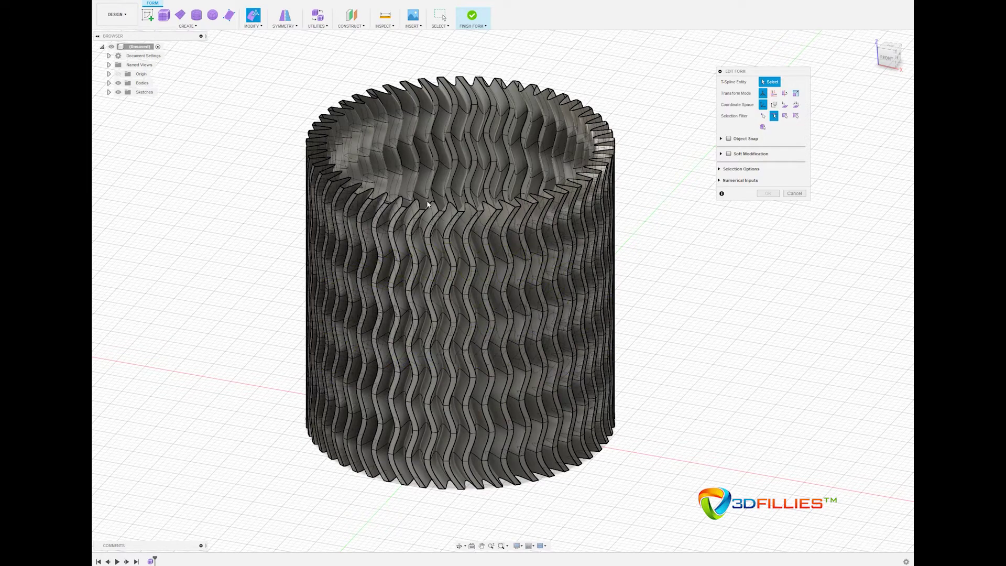
mouse_move(423, 189)
middle_mouse_down("shift")
mouse_move(412, 236)
mouse_move(415, 137)
mouse_move(404, 224)
mouse_move(408, 195)
middle_mouse_up("shift")
middle_click_drag(458, 294, 411, 189, "shift")
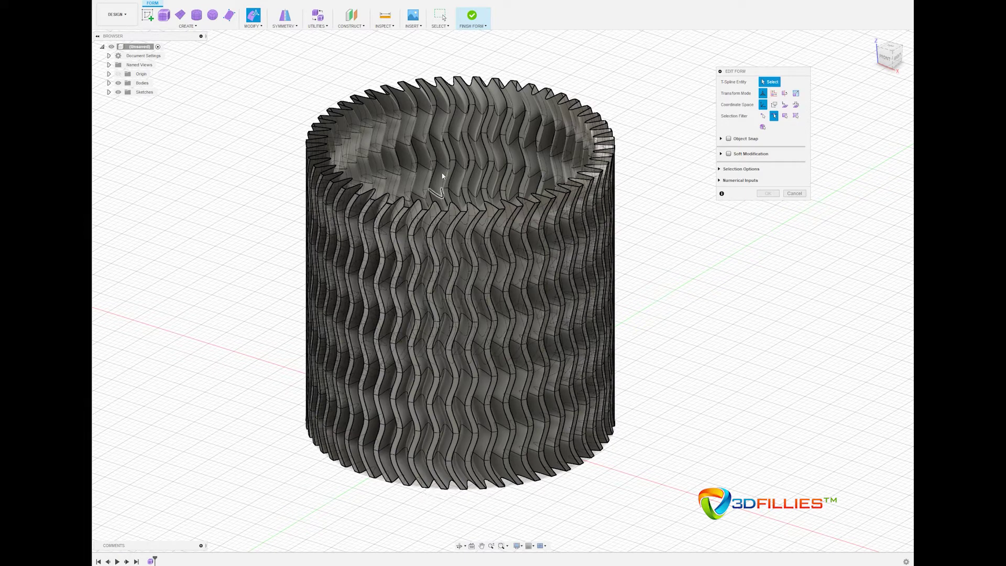
double_click(433, 206)
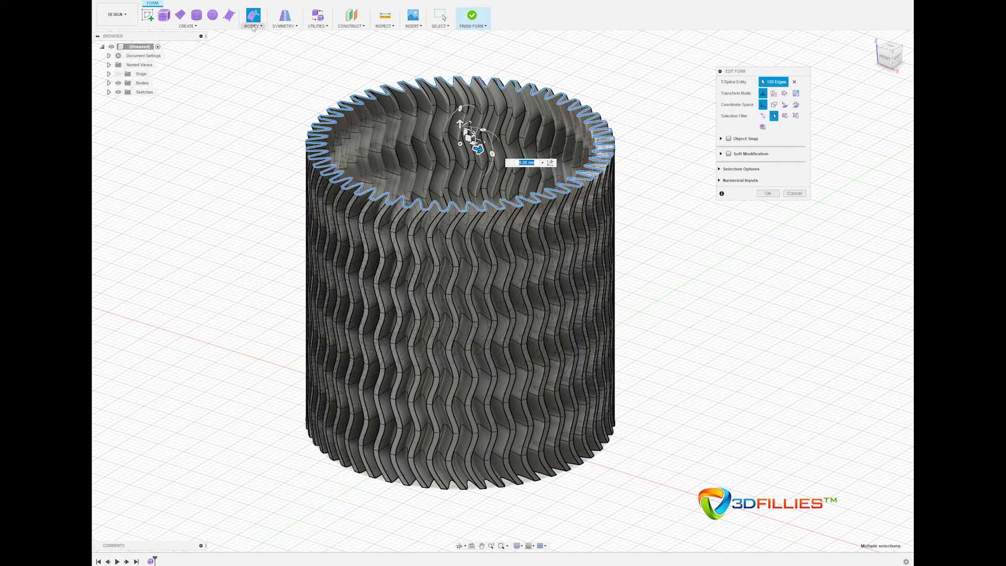
left_click(795, 193)
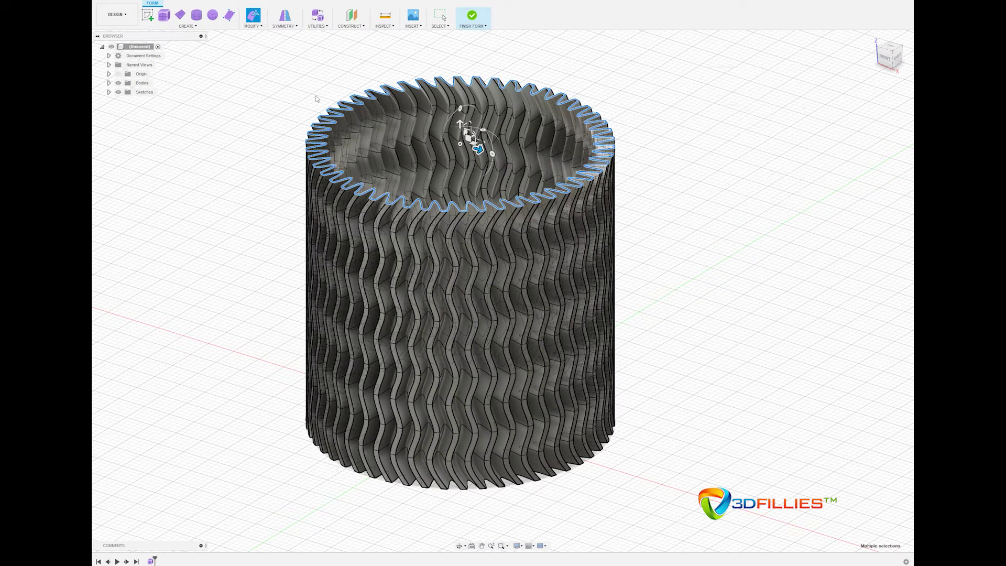
key("Escape")
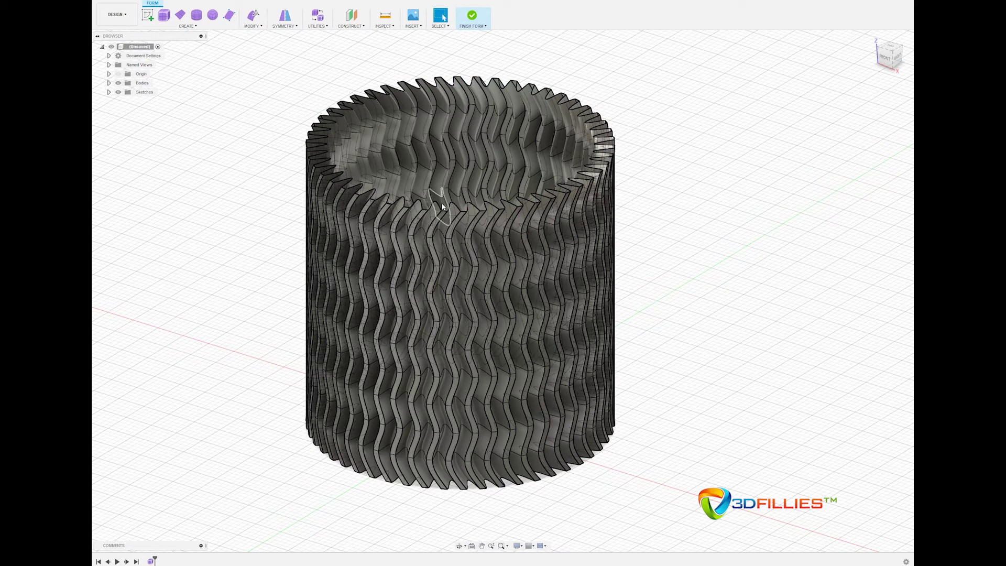
Try closing the open upper edge loop with Fill Hole in Reduced Star mode, maintaining crease edges, and inspect the preview.
double_click(431, 209)
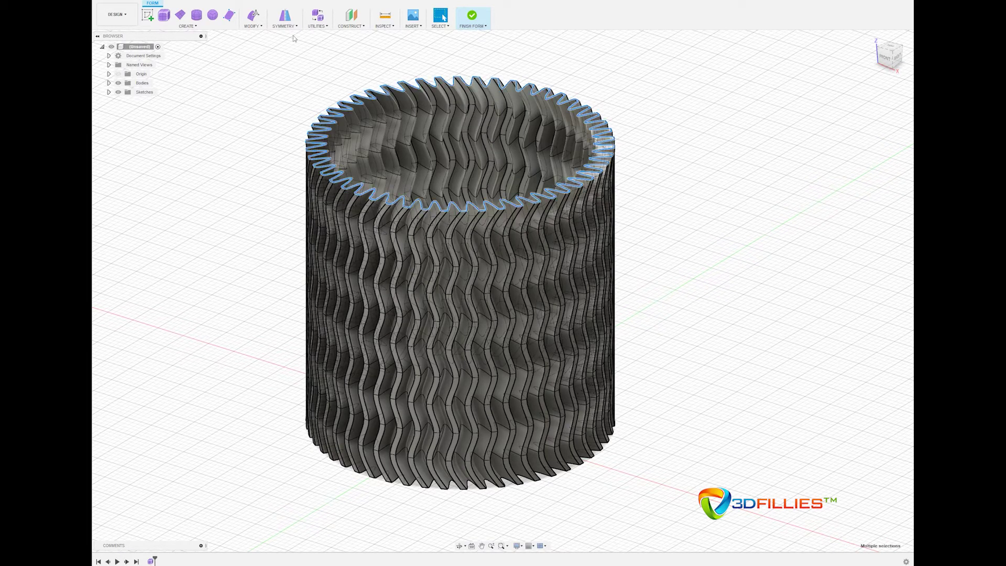
left_click(253, 19)
left_click(257, 90)
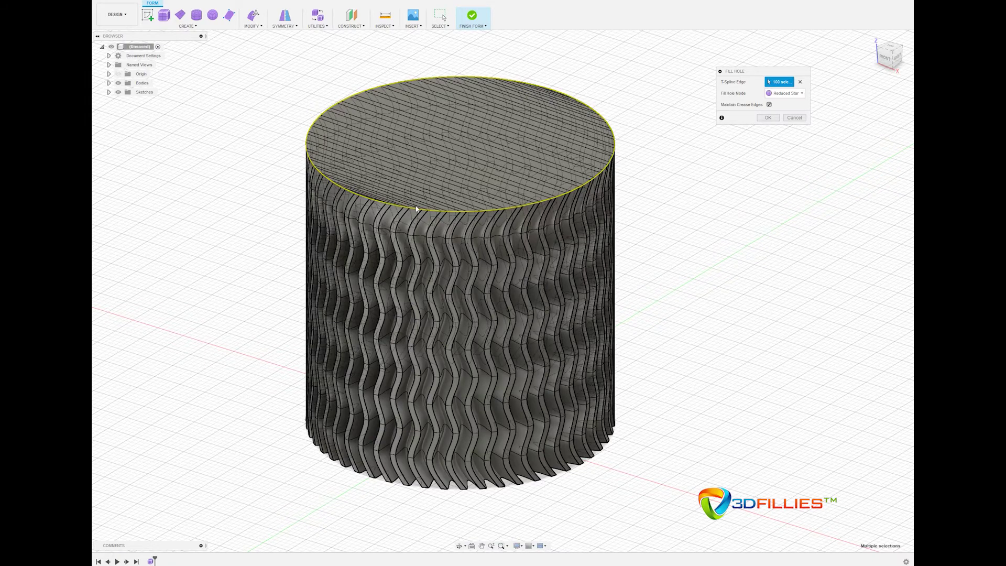
middle_click_drag(417, 209, 429, 181, "shift")
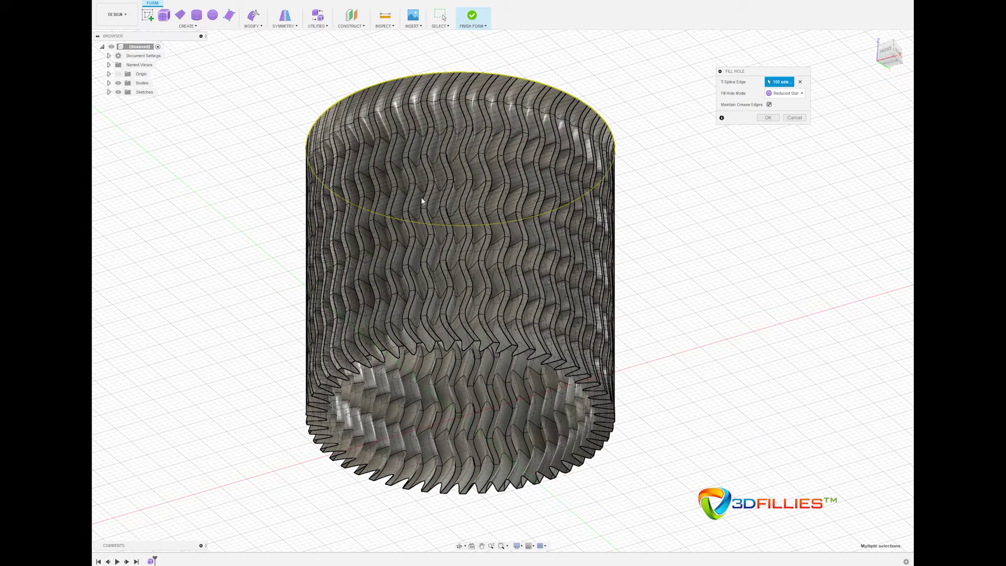
scroll(427, 84, "up", 5)
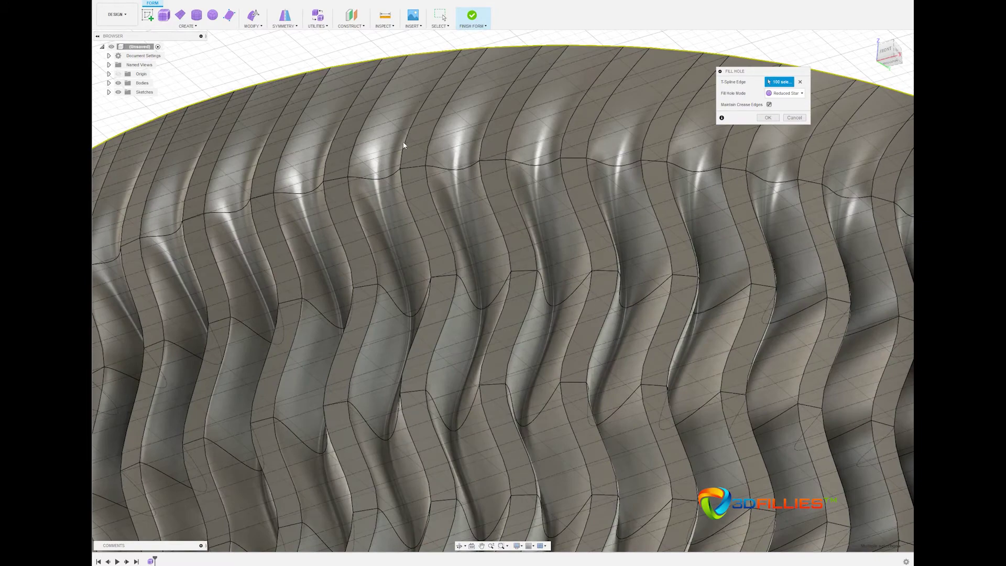
scroll(411, 154, "down", 8)
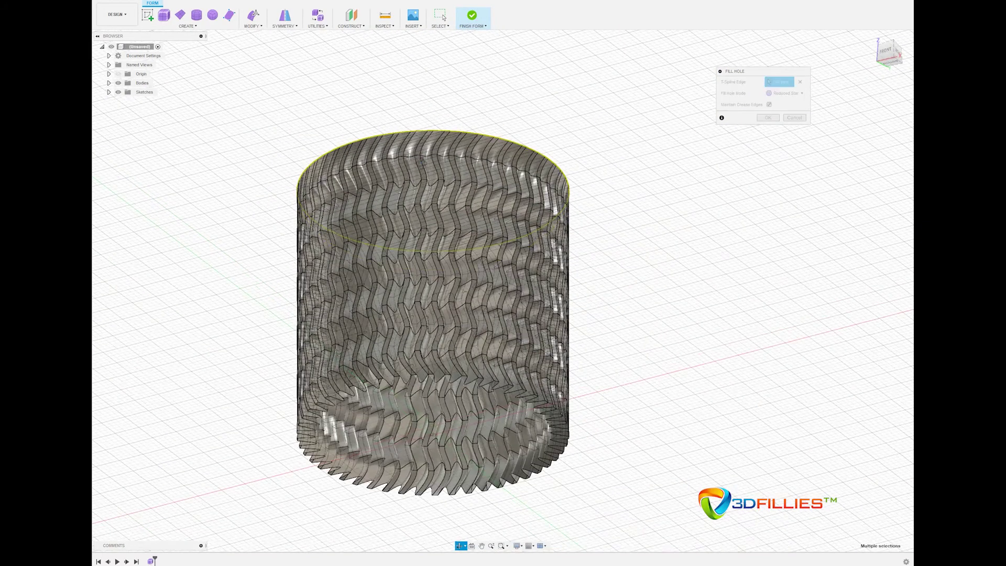
middle_click_drag(424, 162, 418, 193, "shift")
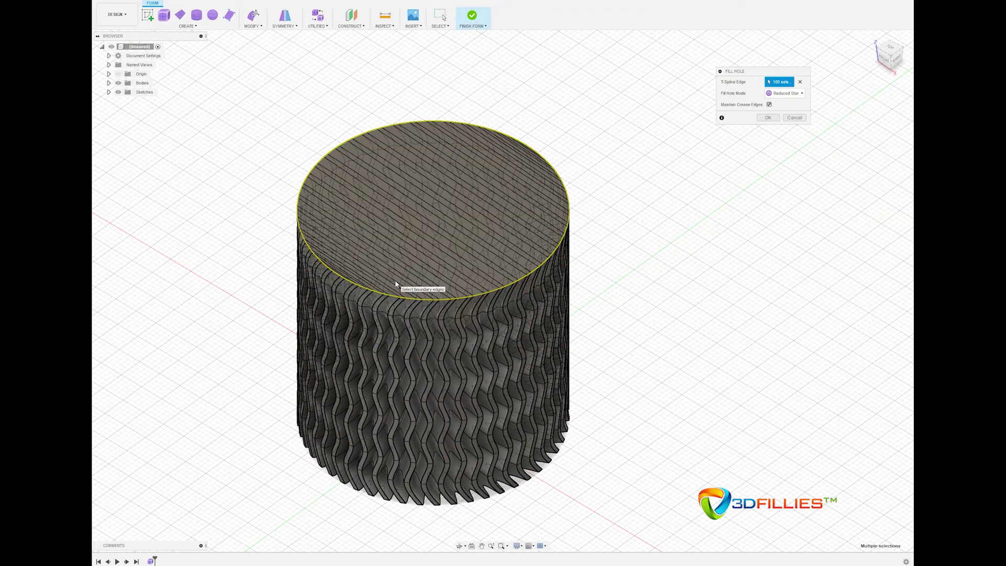
key("Escape")
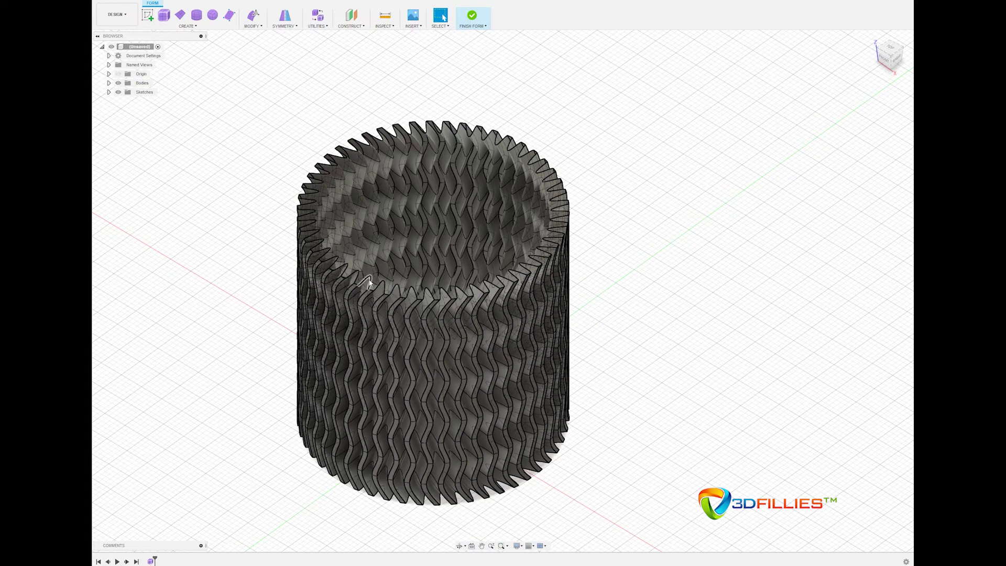
Scale the uppermost edge loop uniformly inward to a factor of 0.8 to taper the rim of the ribbed wall.
double_click(446, 294)
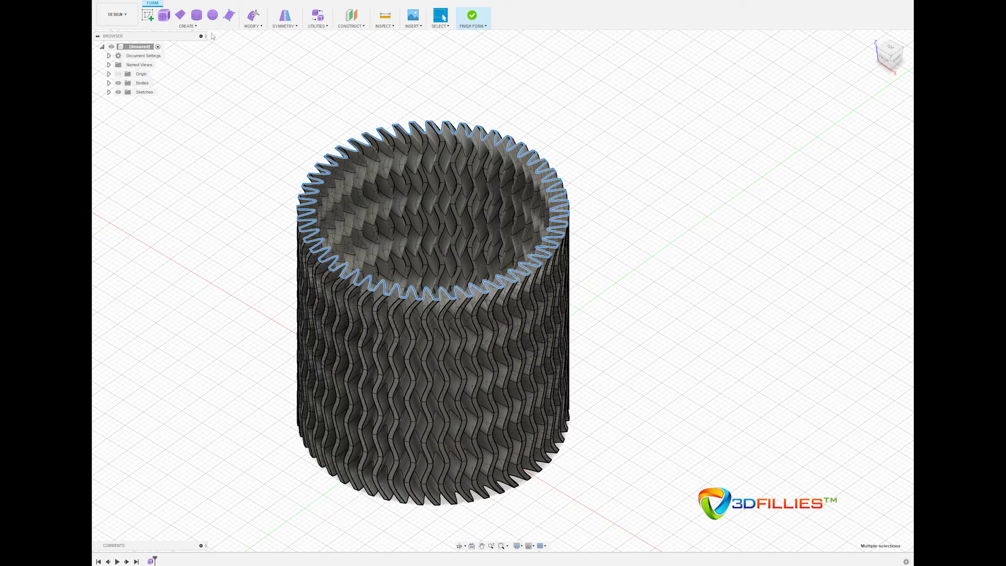
left_click(253, 15)
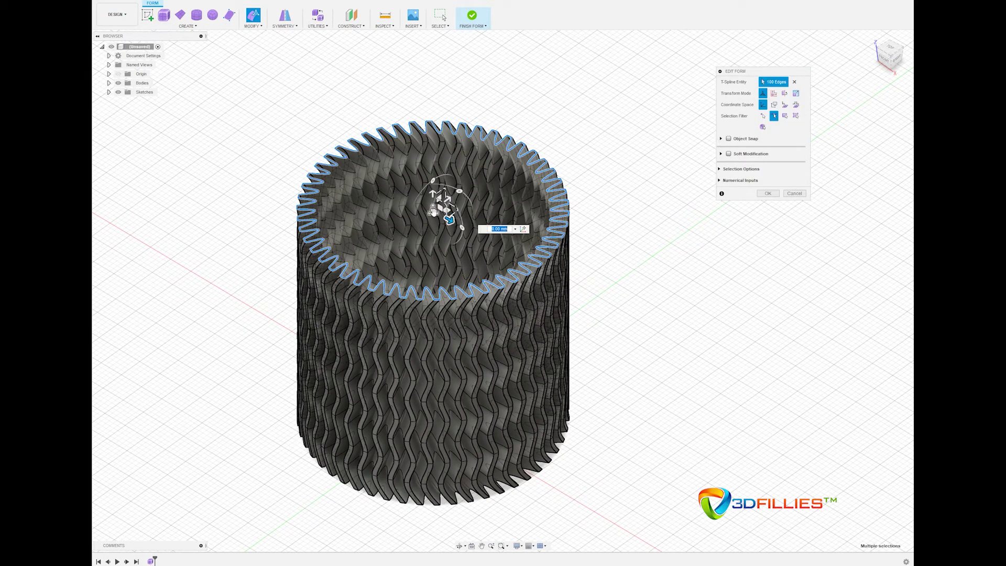
left_click_drag(433, 211, 431, 211)
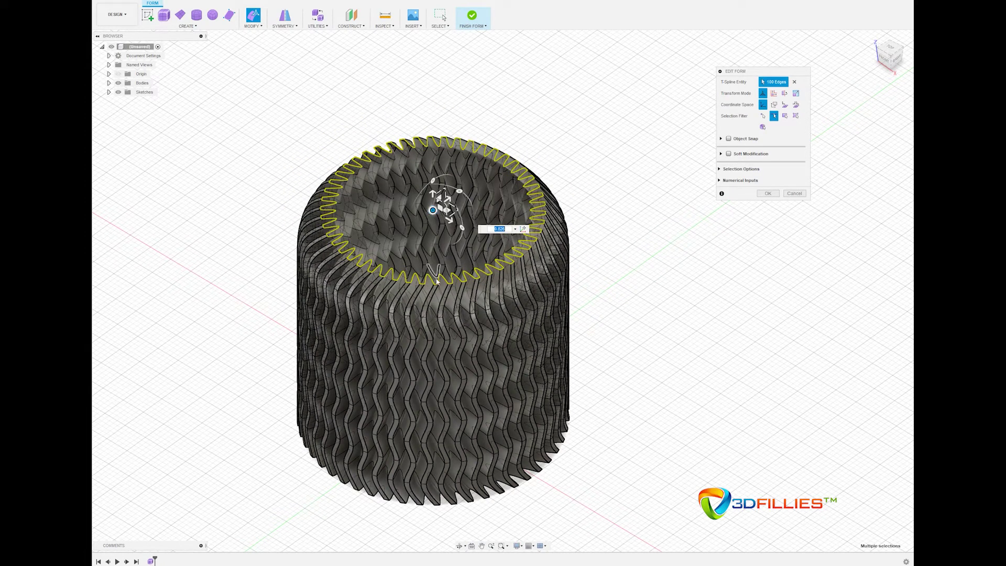
type("8")
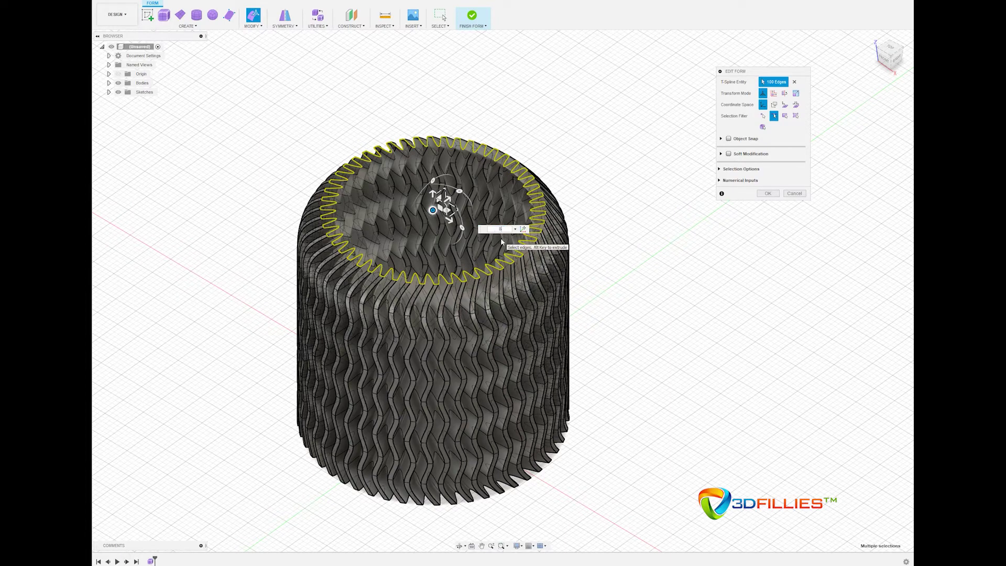
key("Return")
key("Return")
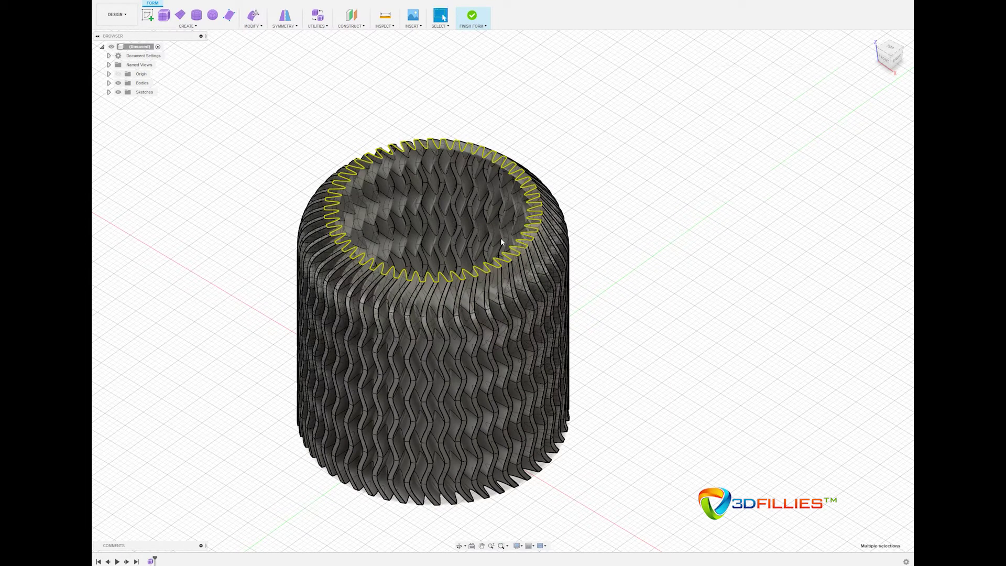
Scale the lowest edge loop of the ribbed wall uniformly inward to a factor of 0.8 to taper the base.
middle_click_drag(224, 367, 222, 343, "shift")
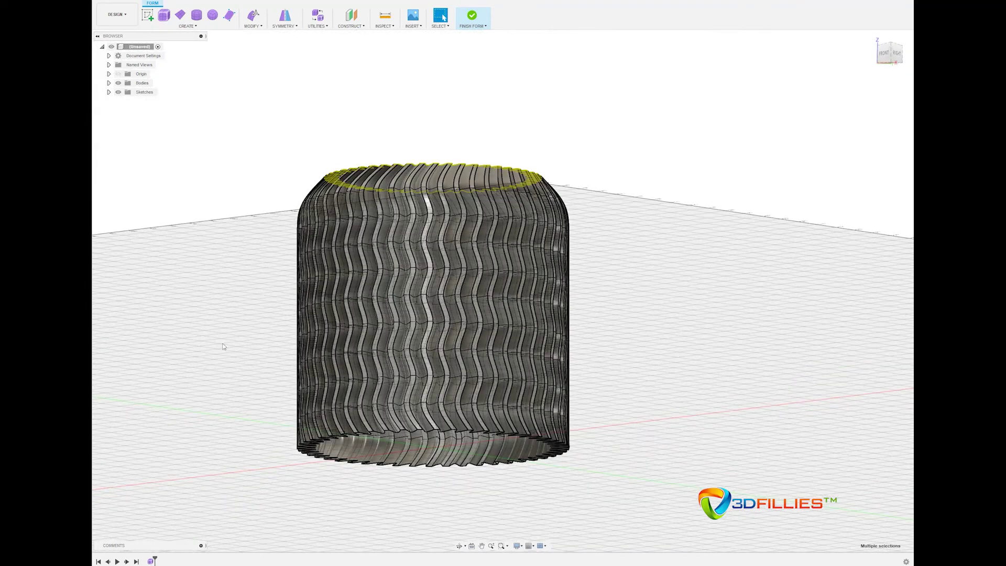
double_click(371, 433)
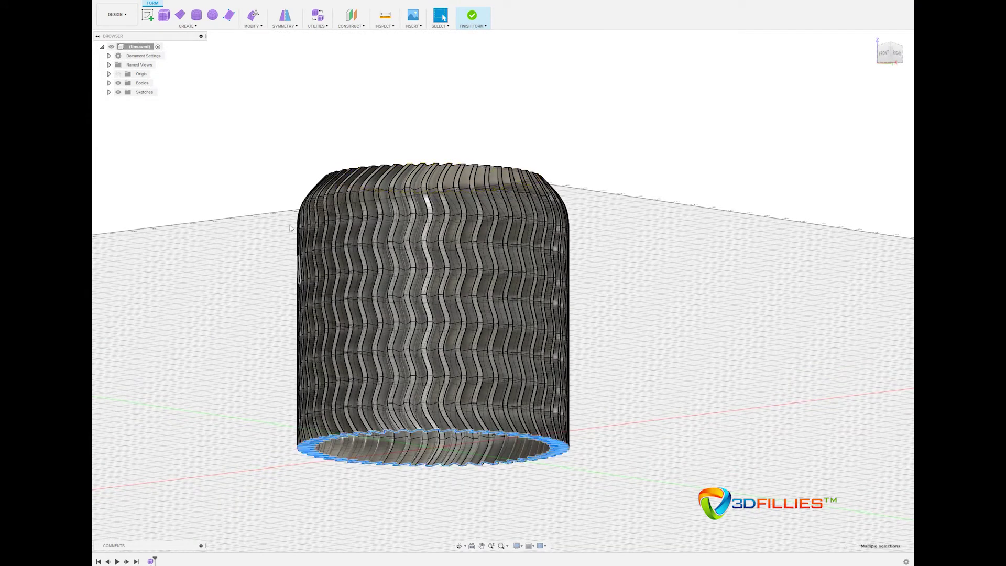
left_click(254, 16)
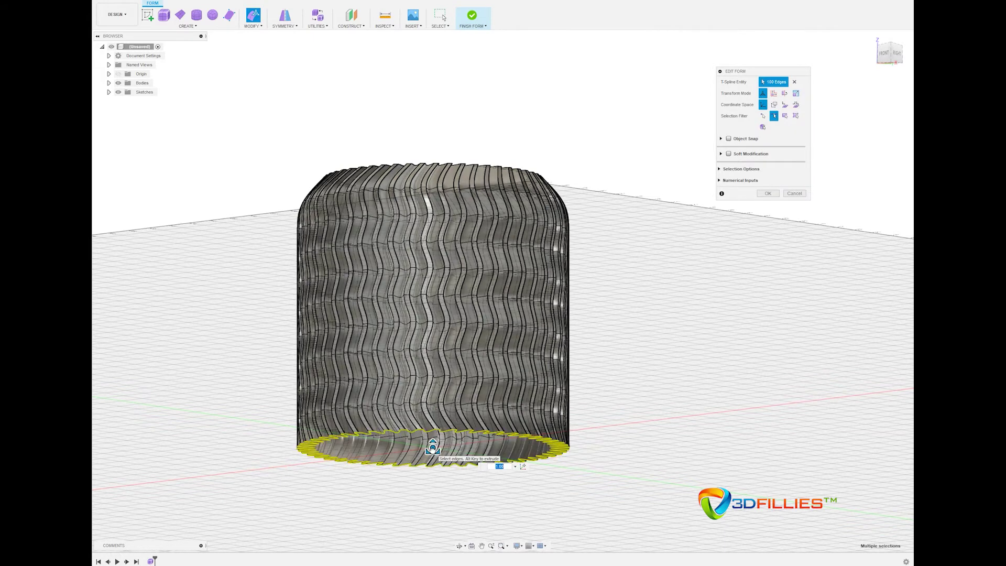
left_click_drag(433, 446, 438, 450)
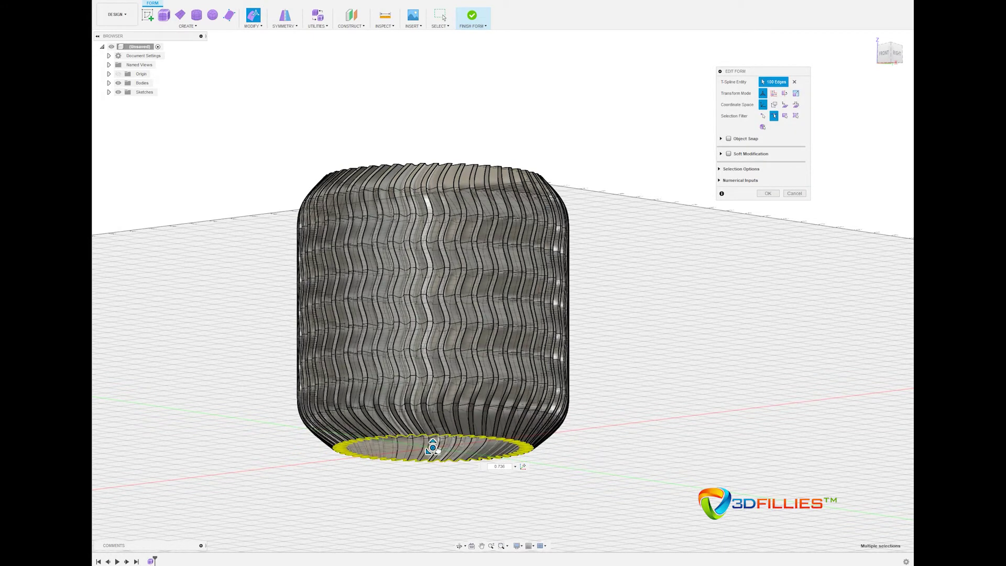
type("8")
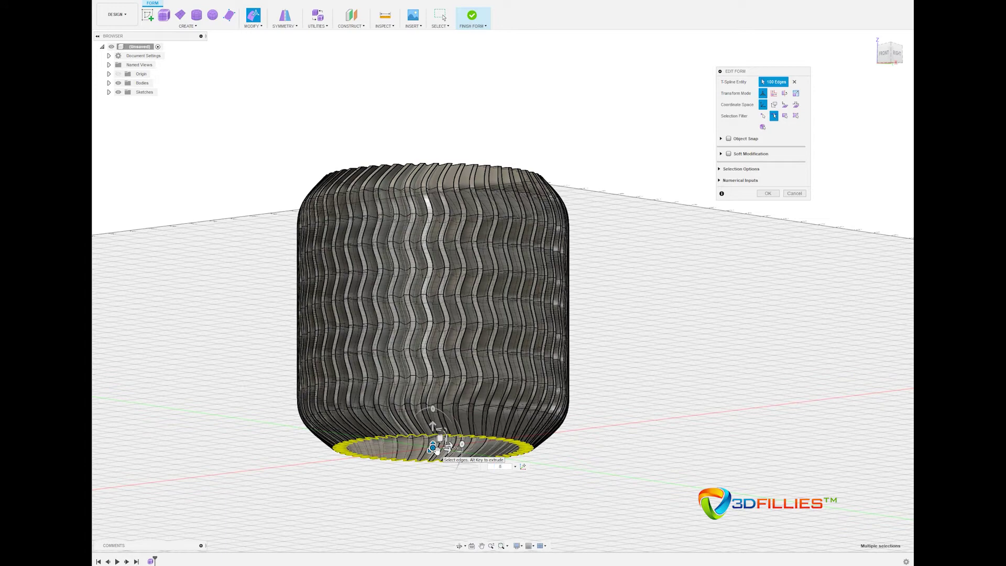
key("Return")
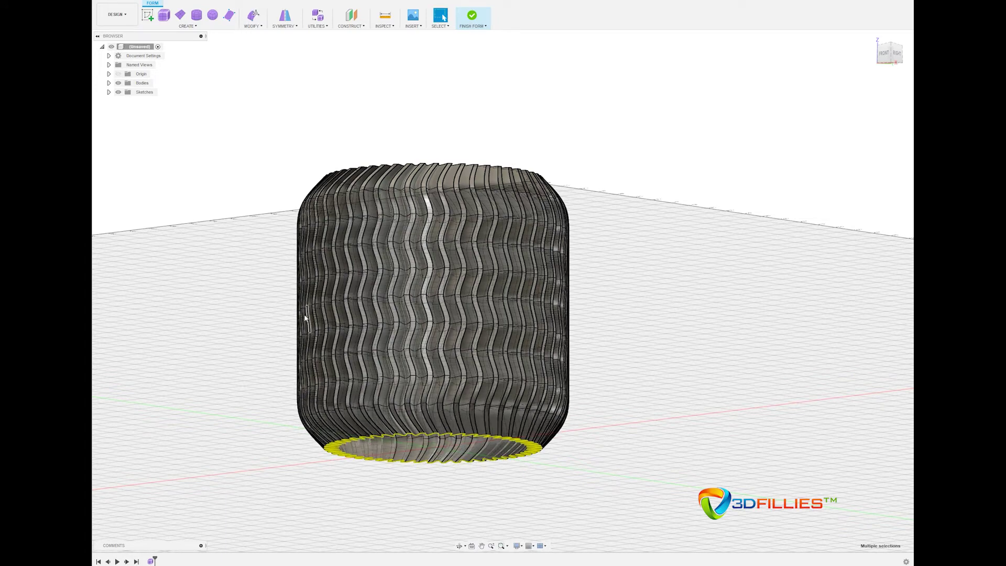
Finish the form to convert the tapered ribbed shape into a body, and view it from the side and above.
middle_click_drag(286, 276, 266, 297, "shift")
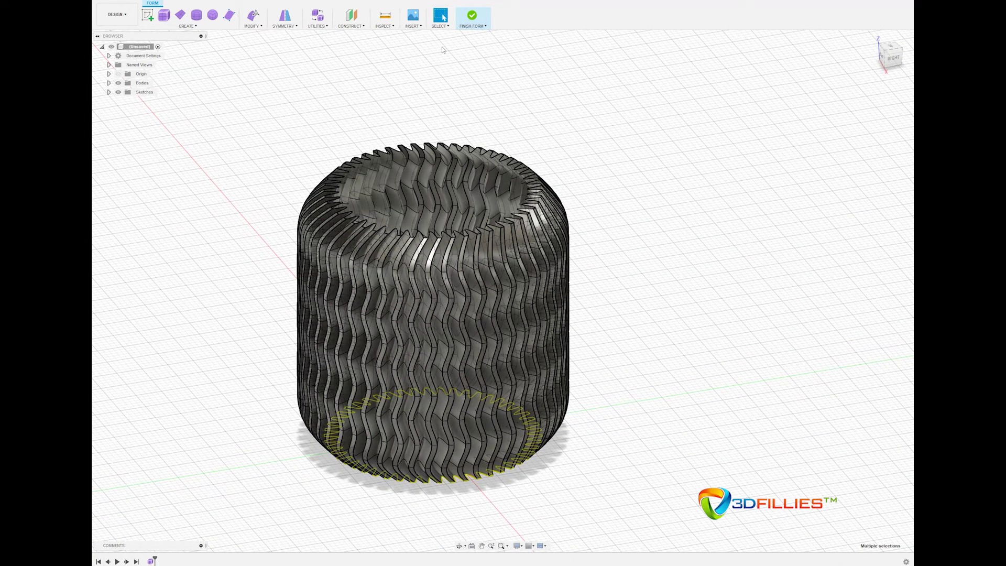
left_click(472, 16)
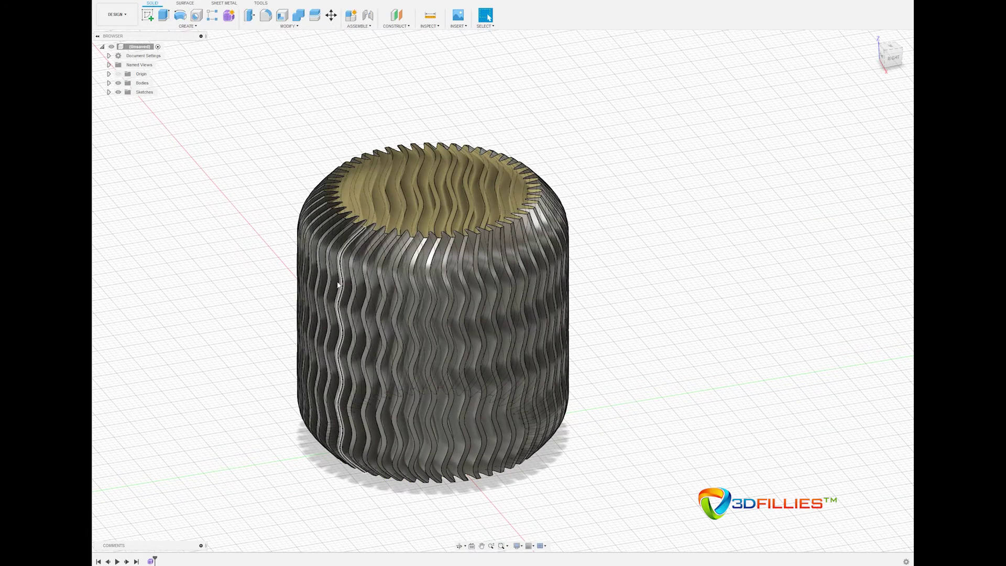
mouse_move(350, 276)
middle_mouse_down("shift")
mouse_move(337, 215)
mouse_move(314, 287)
mouse_move(330, 270)
middle_mouse_up("shift")
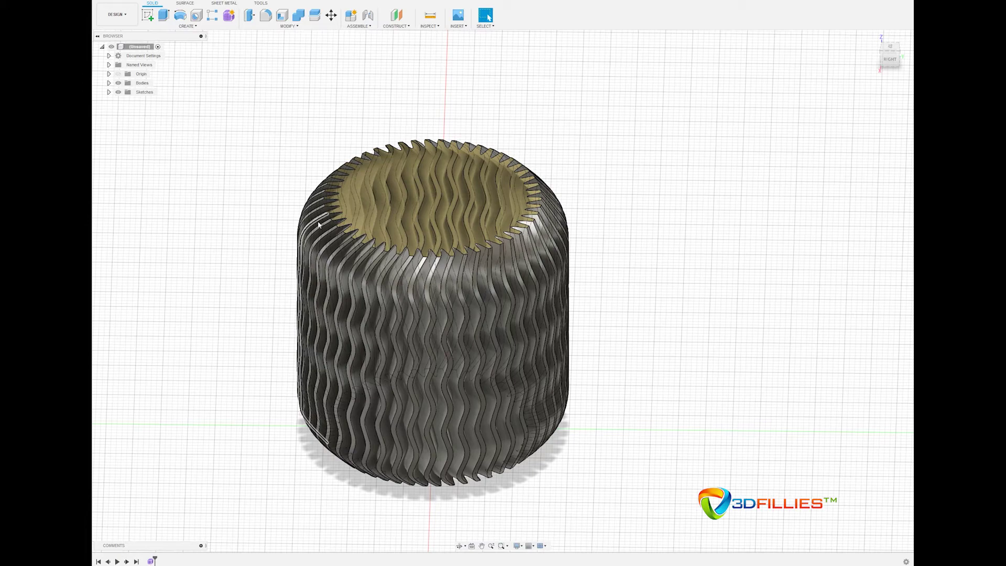
Sketch a circle about 55 mm in diameter on the horizontal base plane, centred on the origin, and finish the sketch.
middle_click_drag(313, 225, 327, 262, "shift")
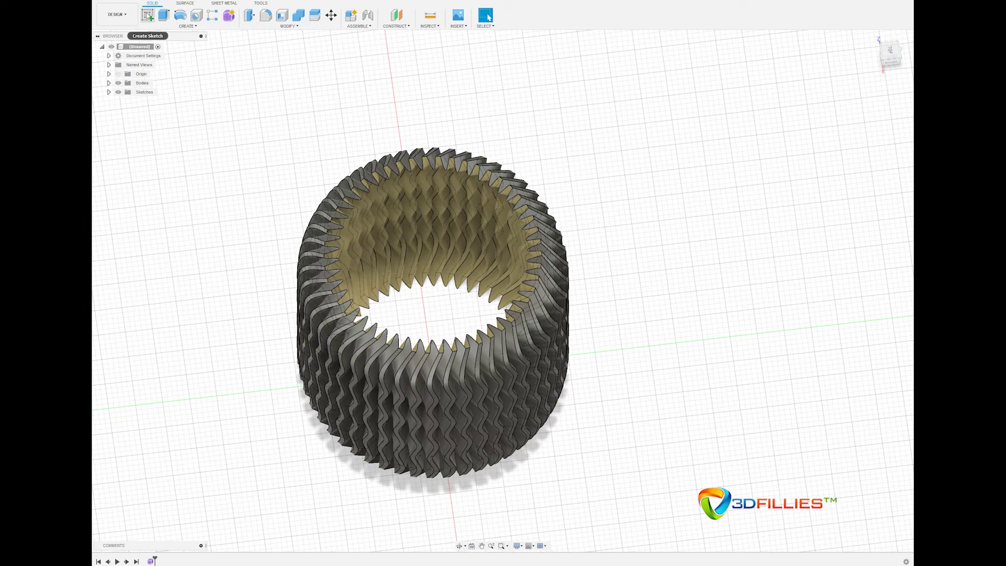
left_click(147, 15)
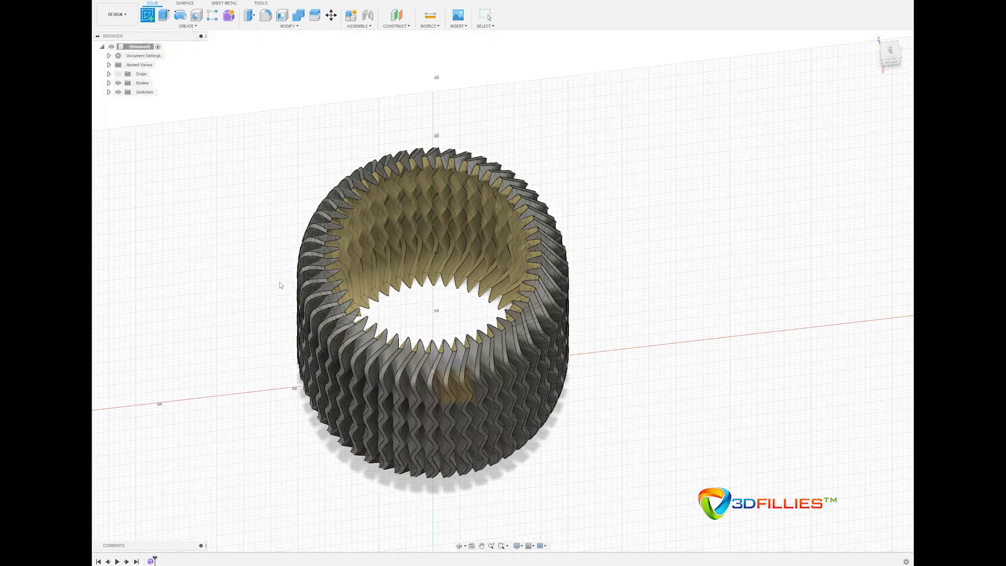
left_click(466, 408)
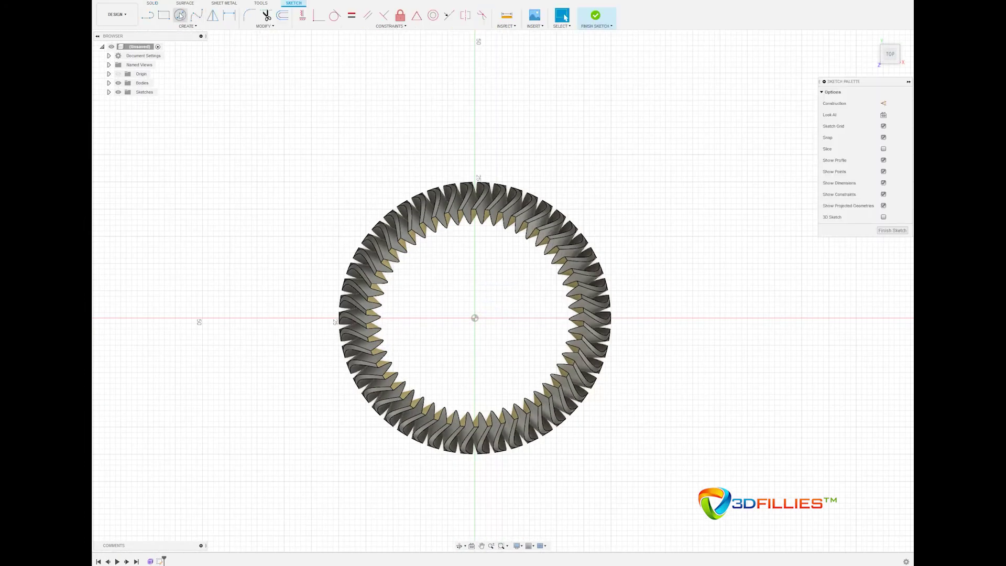
left_click(180, 15)
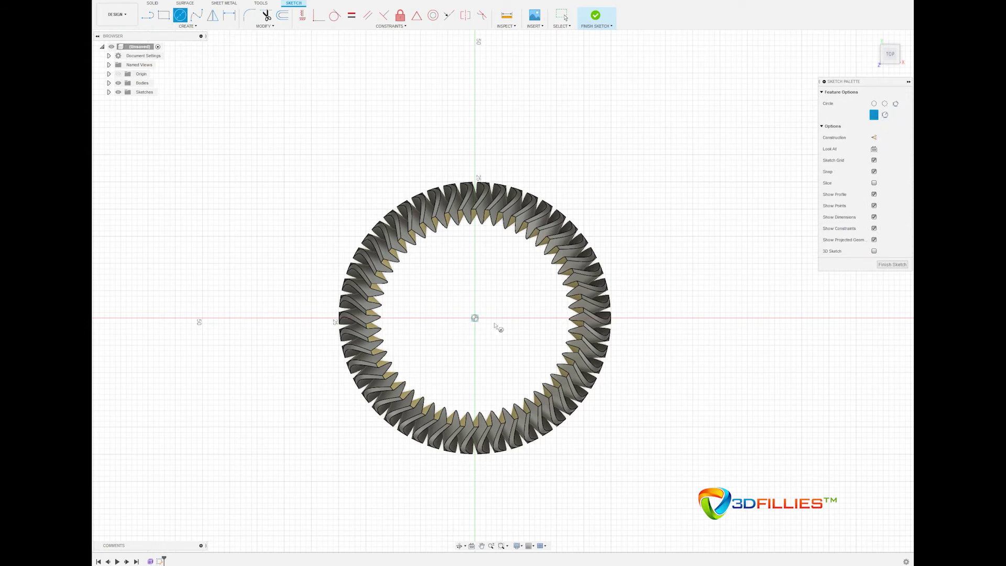
left_click(475, 318)
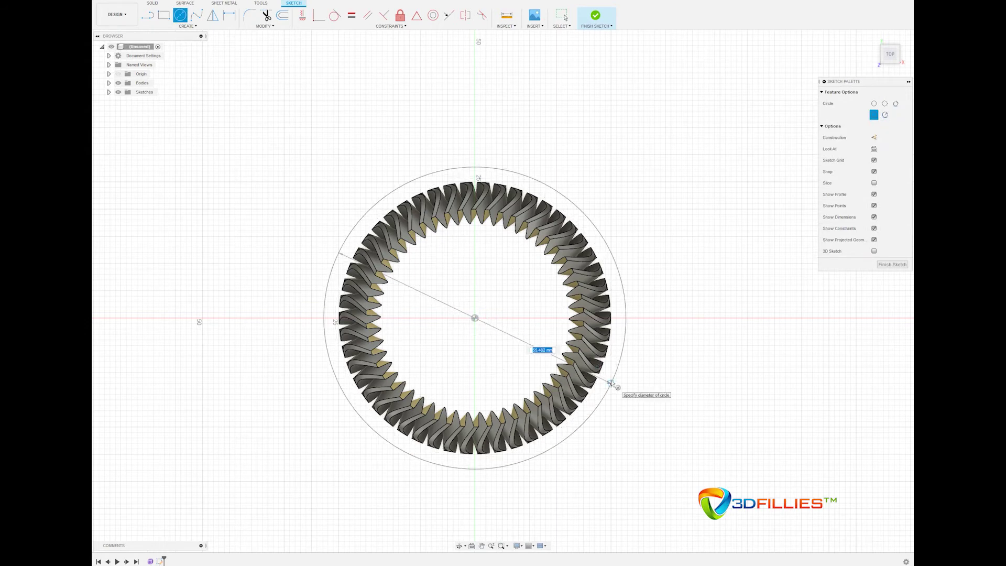
left_click(611, 384)
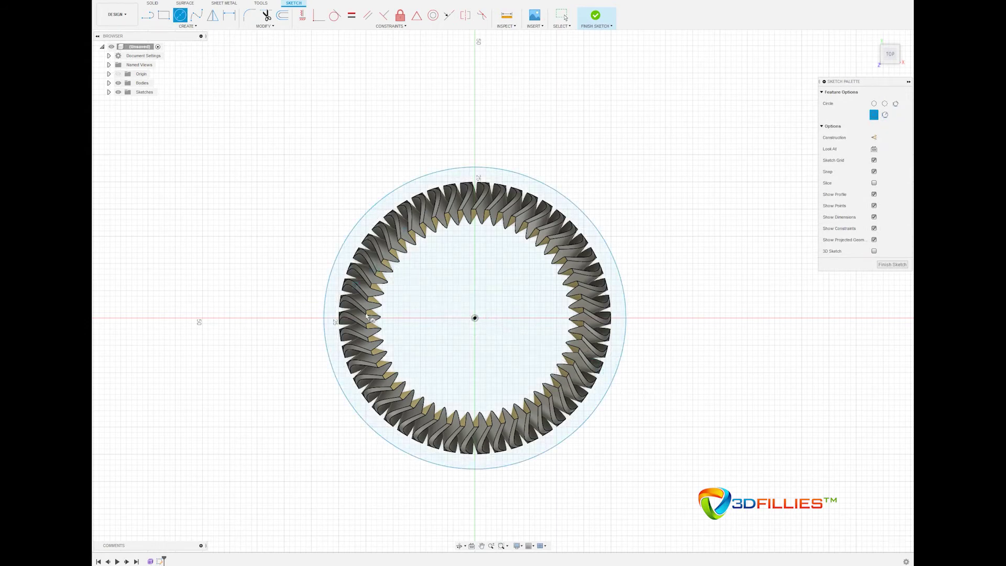
left_click(596, 17)
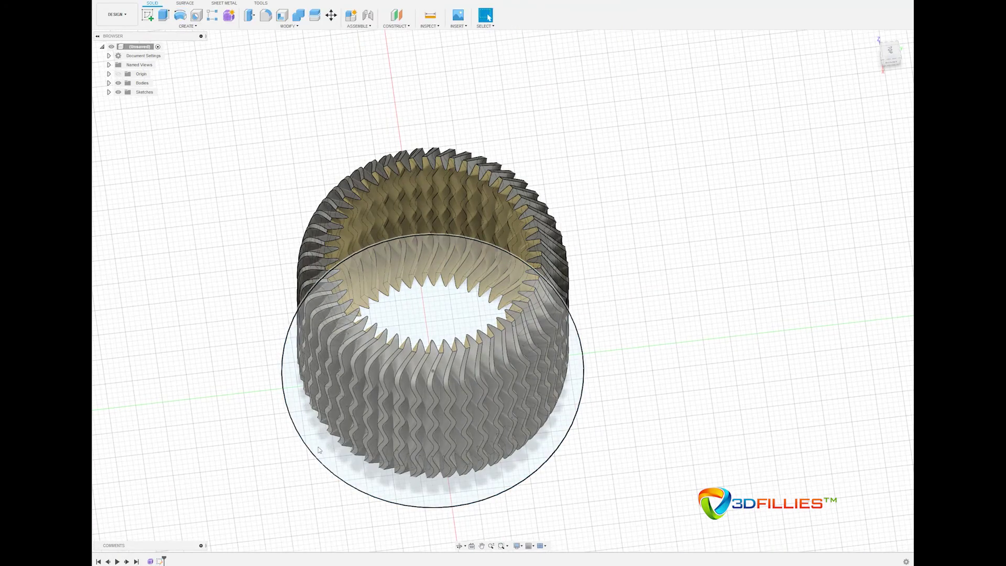
Extrude the circle 50 mm upward as a new body, enclosing the whole ribbed form in a solid cylinder.
left_click(319, 450)
left_click(164, 14)
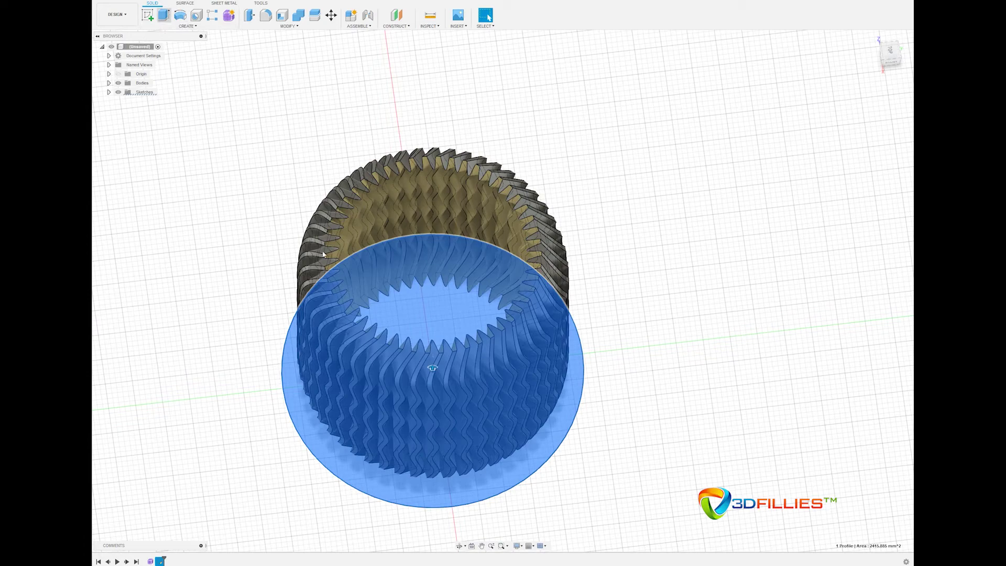
middle_click_drag(300, 409, 277, 252, "shift")
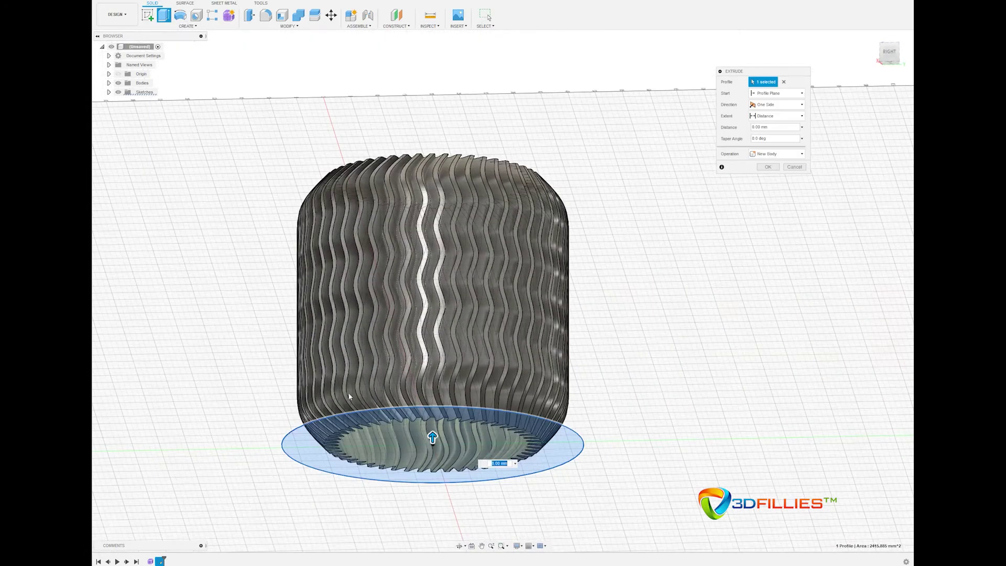
middle_click_drag(349, 397, 357, 433, "shift")
left_click_drag(433, 439, 418, 167)
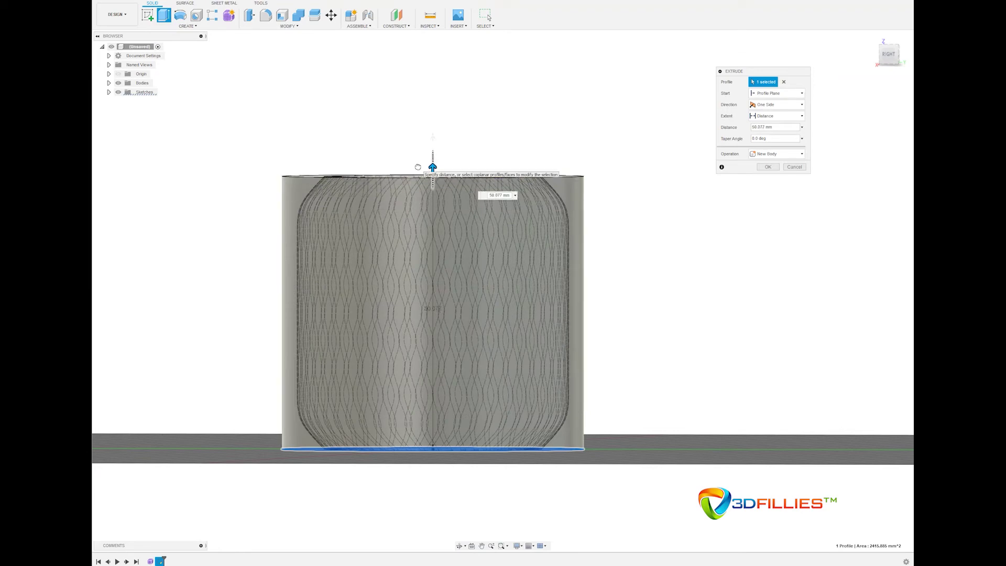
middle_click_drag(332, 250, 330, 262, "shift")
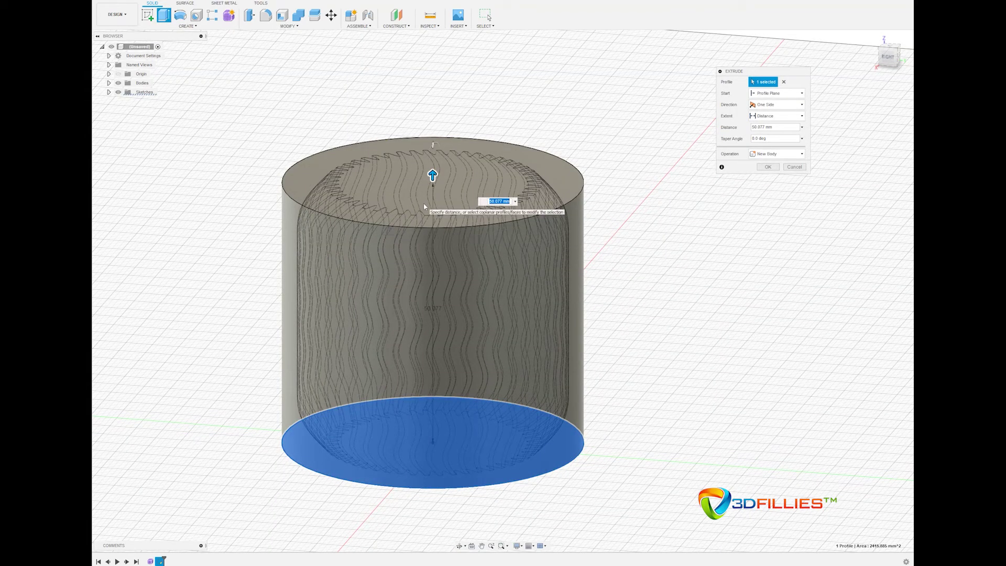
type("50")
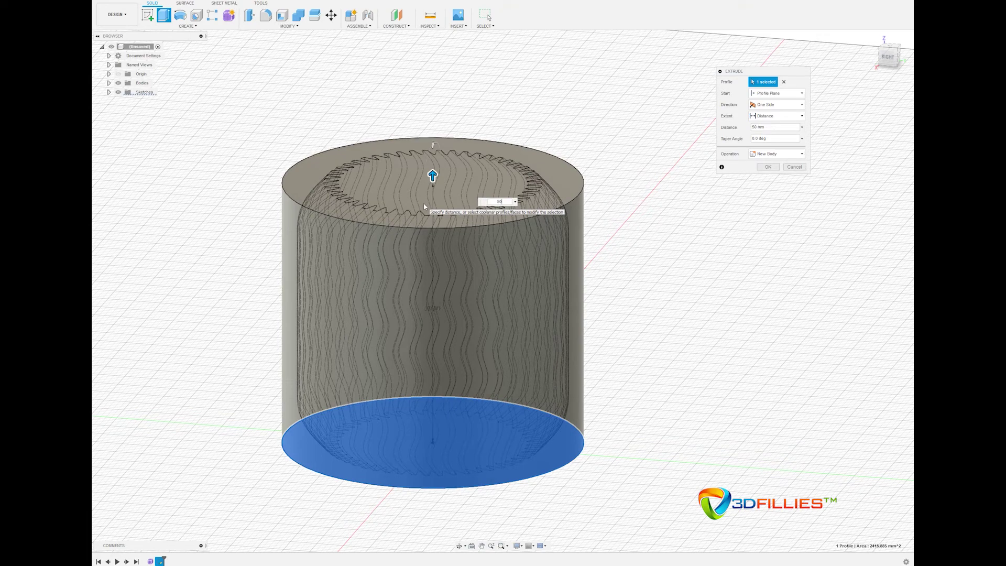
key("Return")
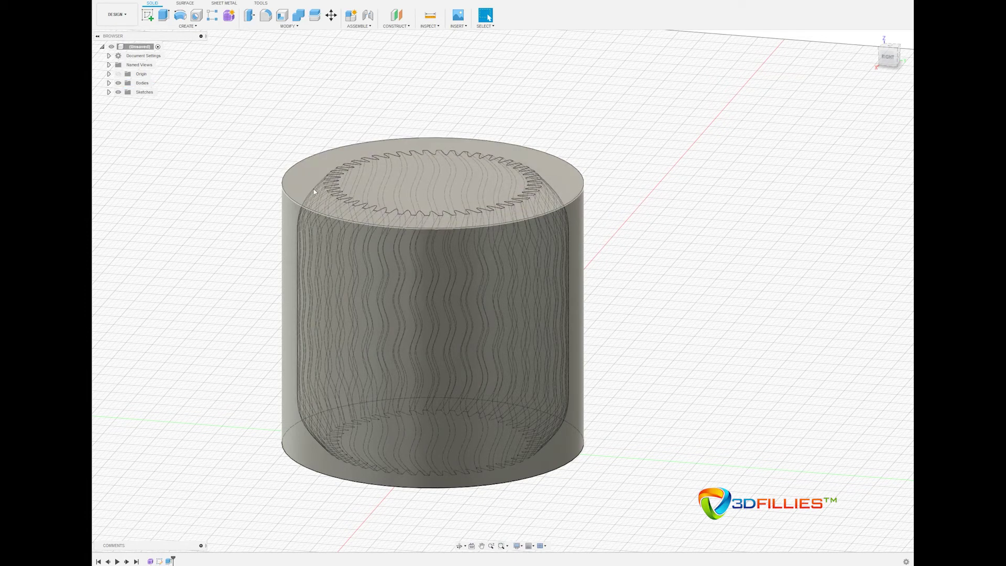
On the vertical plane facing the right view, sketch a fit point spline from above the rim, down inside the ribbed wall, to the central axis.
left_click(108, 83)
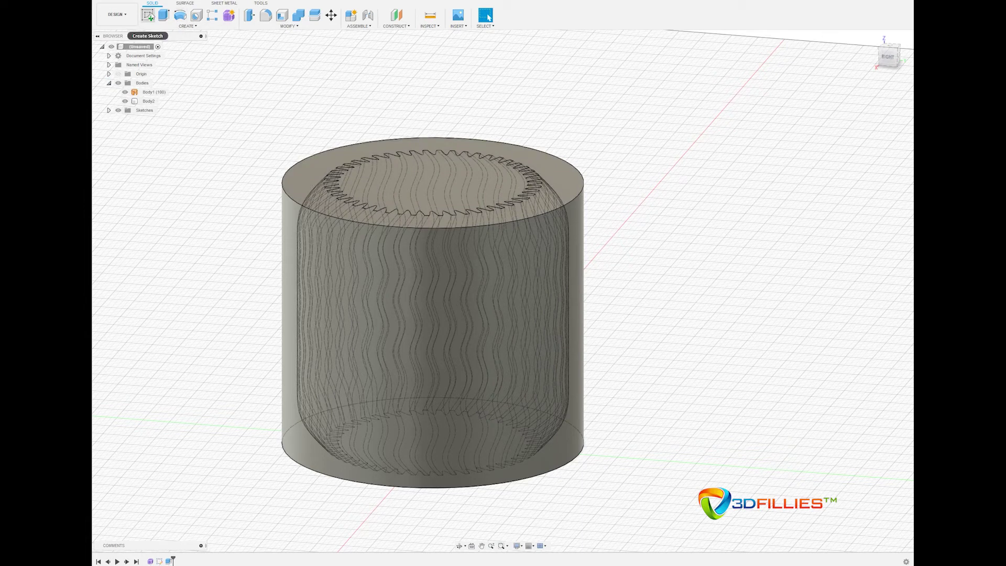
left_click(149, 17)
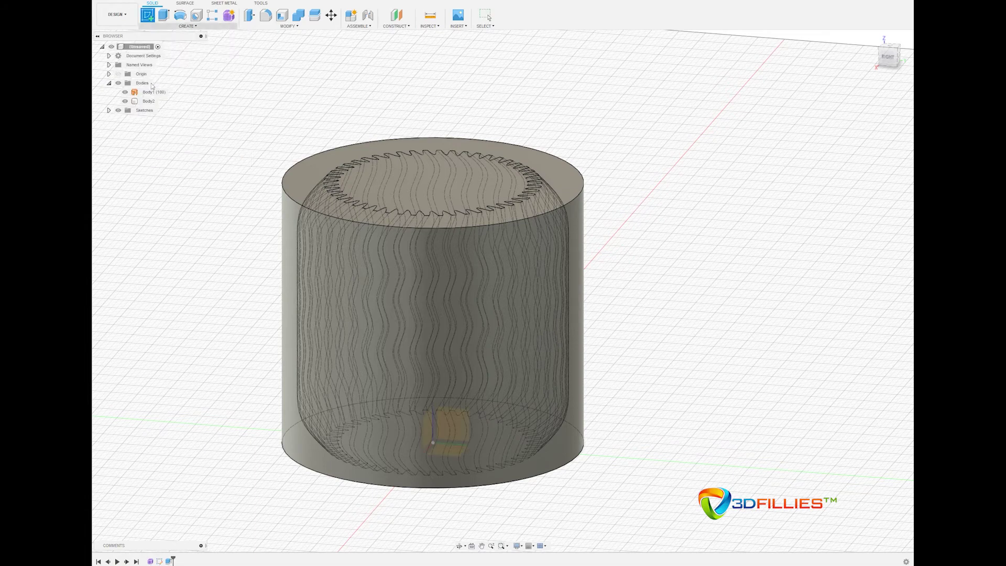
left_click(456, 434)
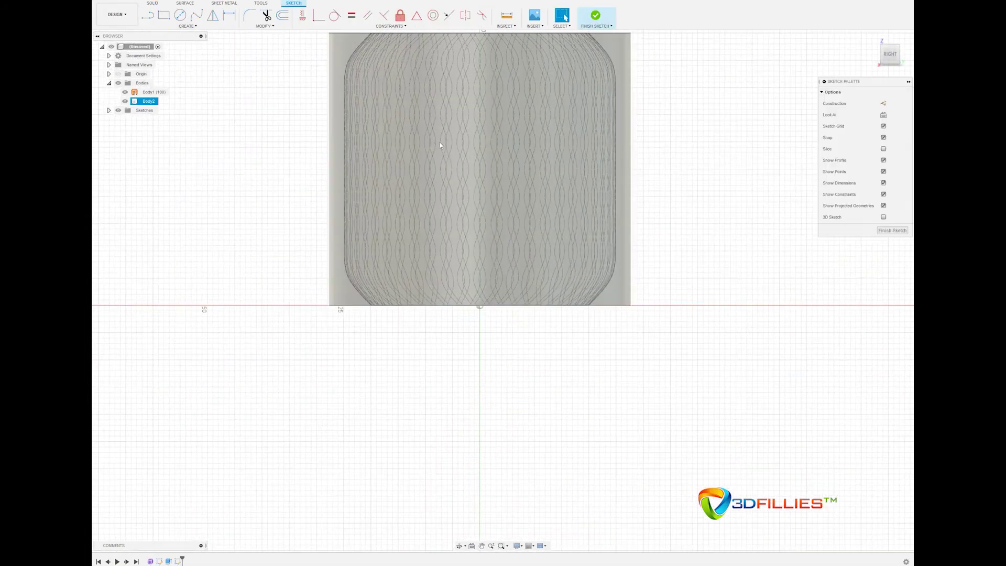
left_click(405, 248)
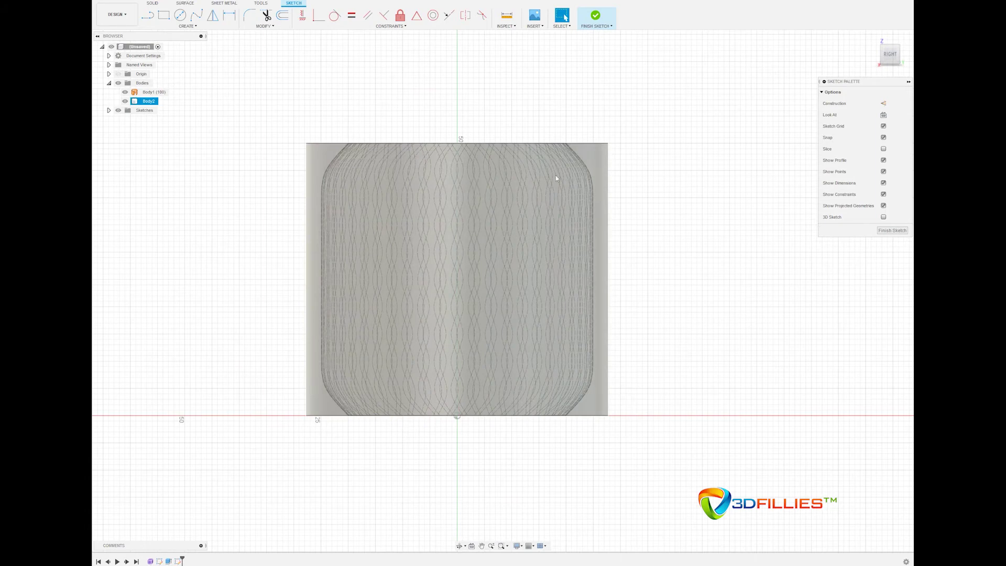
key("Escape")
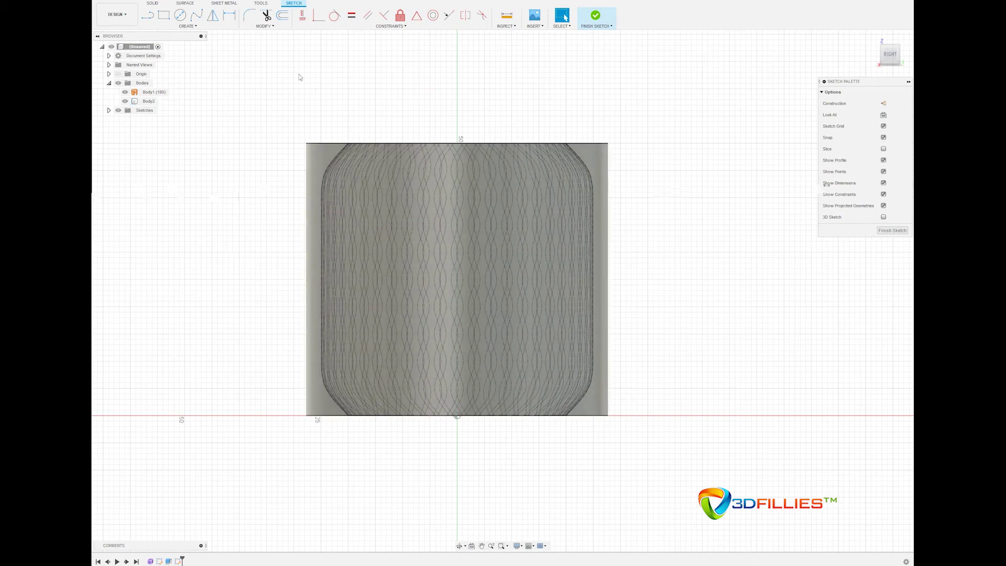
left_click(195, 16)
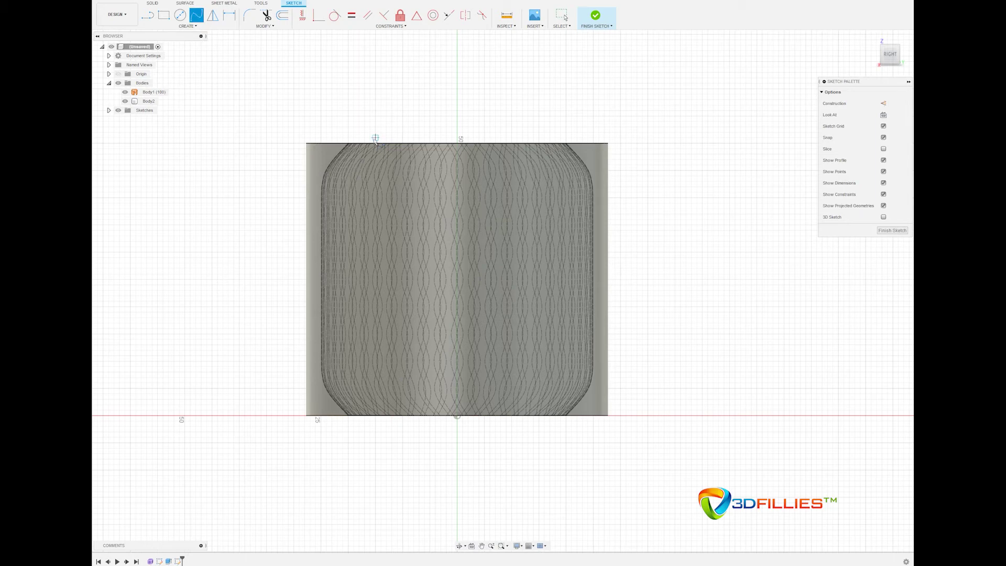
left_click(350, 171)
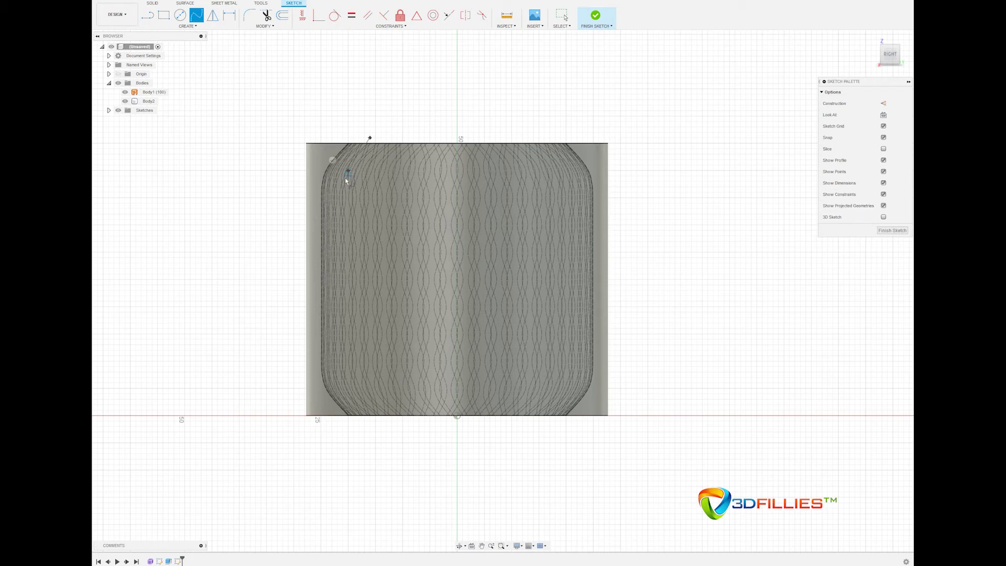
left_click(343, 224)
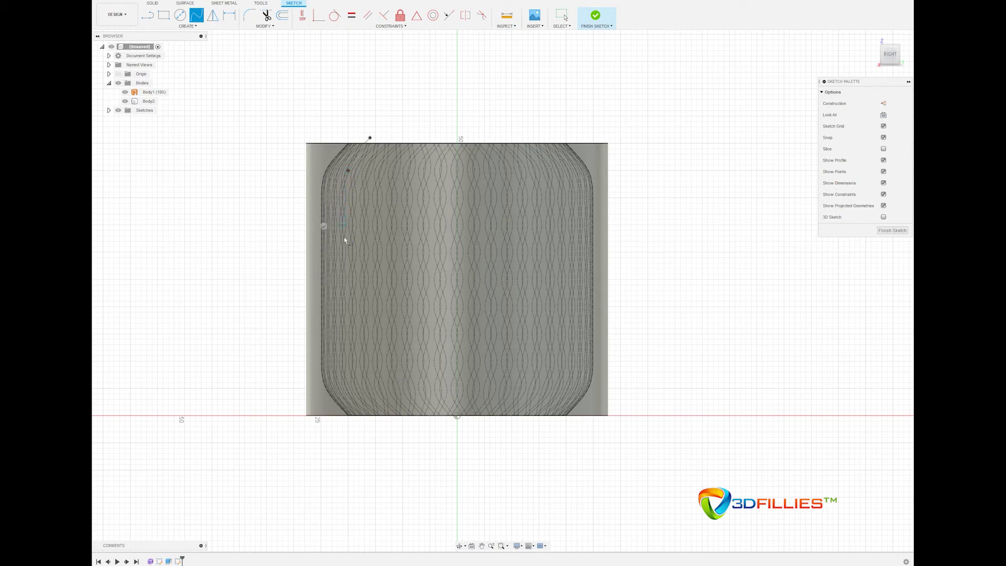
left_click(344, 345)
left_click(348, 384)
left_click(441, 399)
left_click(457, 401)
left_click(457, 417)
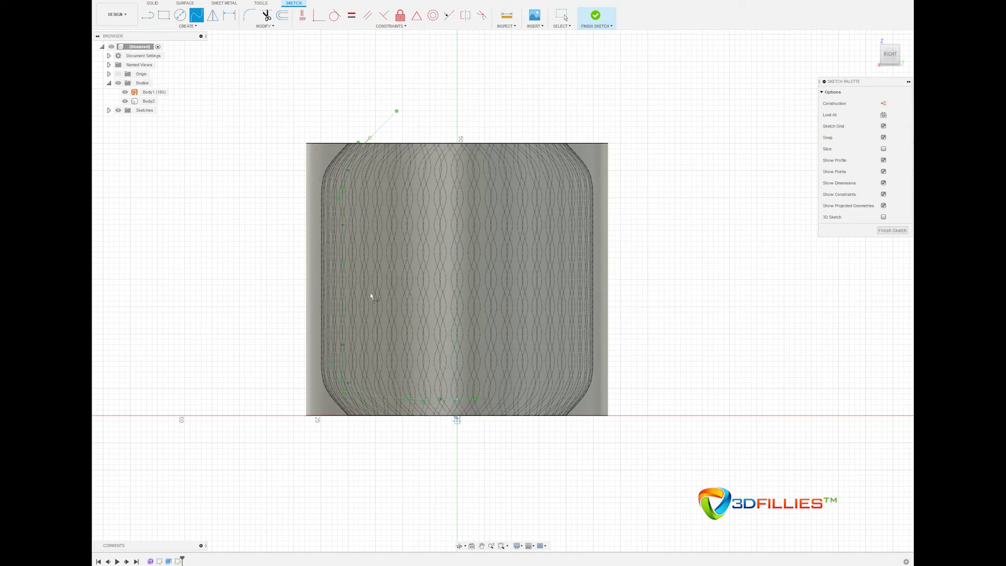
Close the spline profile with a vertical line about 52 mm long on the axis and a sloped line about 16 mm long, and finish the sketch.
left_click(149, 16)
left_click(457, 400)
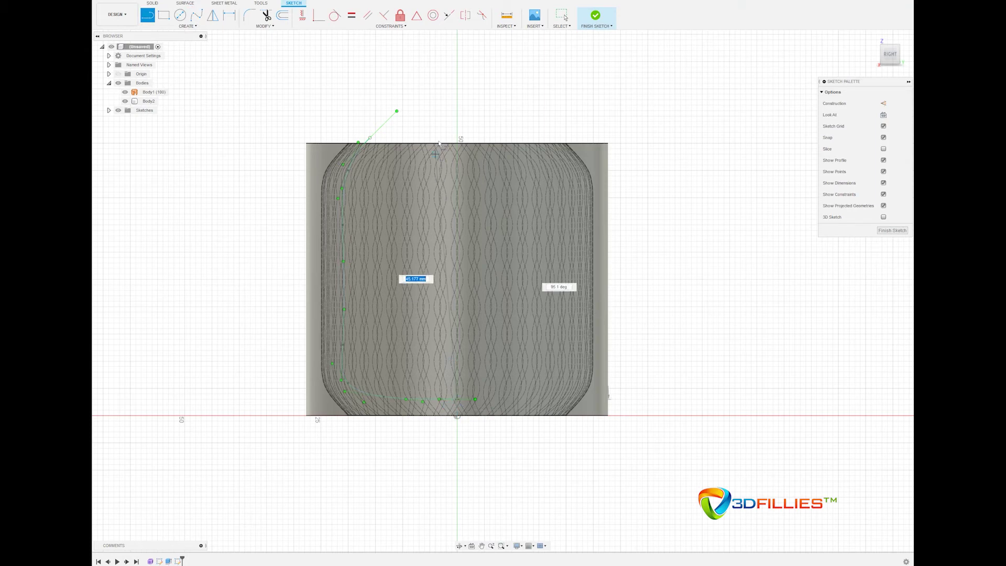
left_click(458, 116)
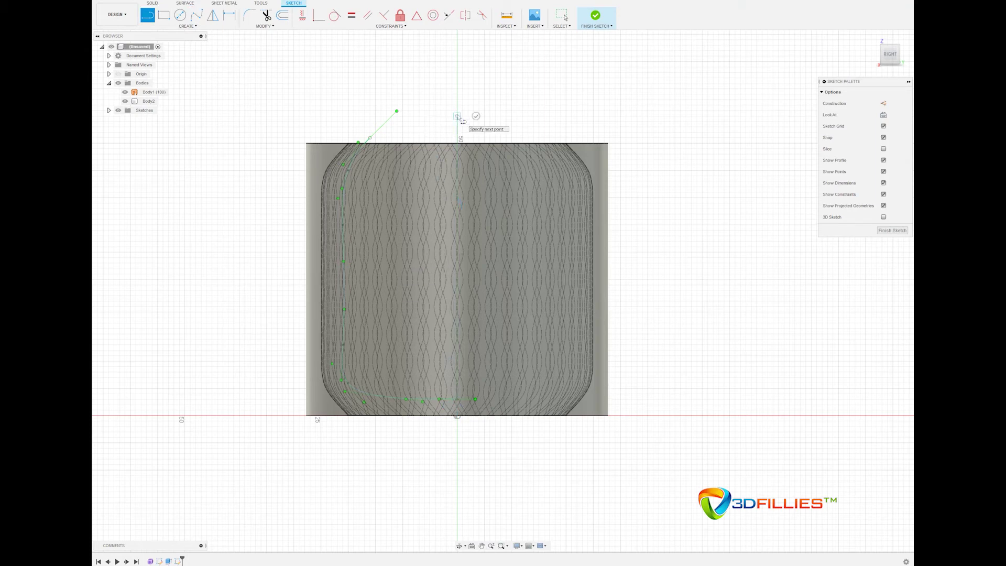
left_click(370, 138)
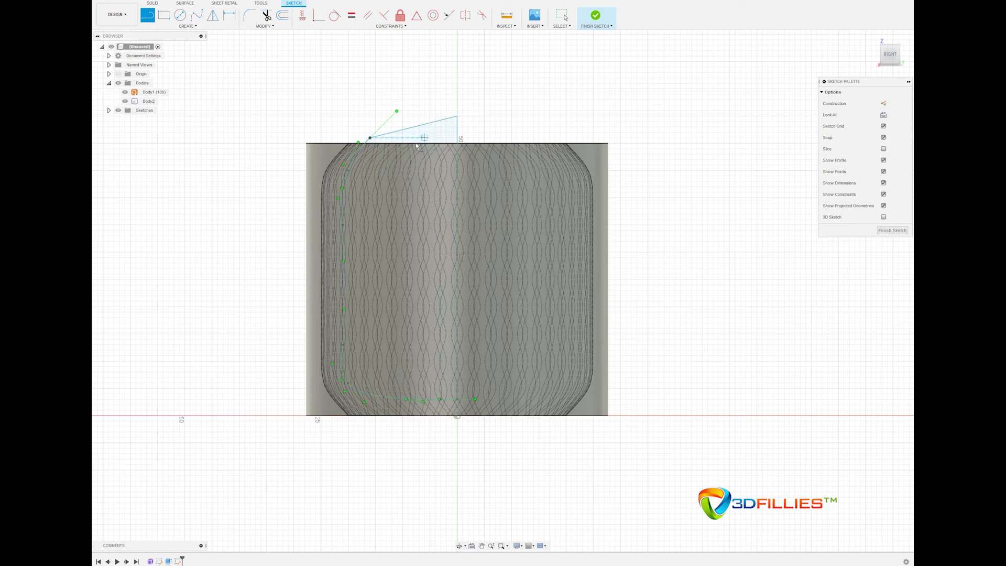
left_click(596, 17)
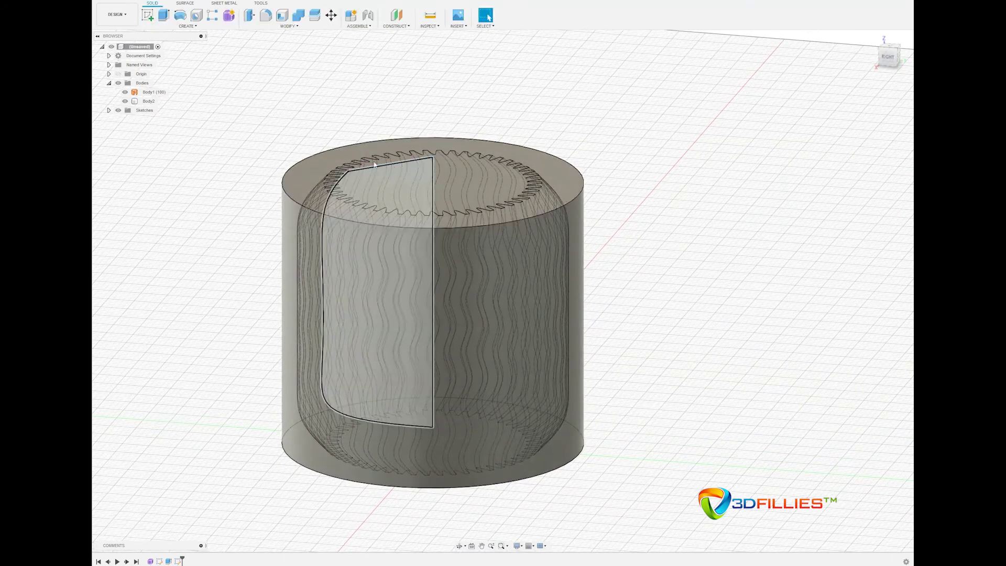
Revolve the closed profile 360 degrees about the vertical axis as a cut to hollow out the cylinder, hiding the bodies while picking the axis.
left_click(187, 27)
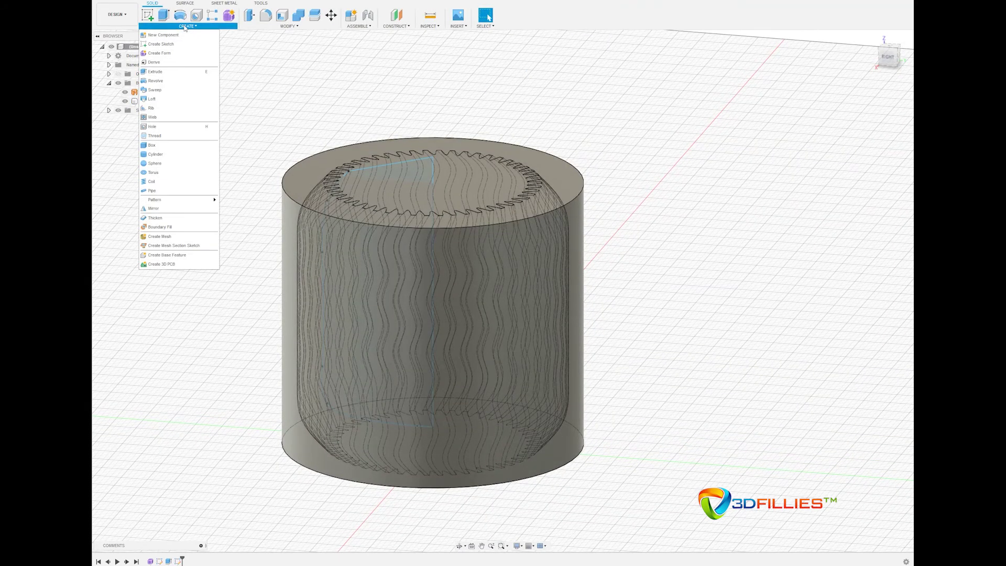
left_click(157, 81)
left_click(167, 101)
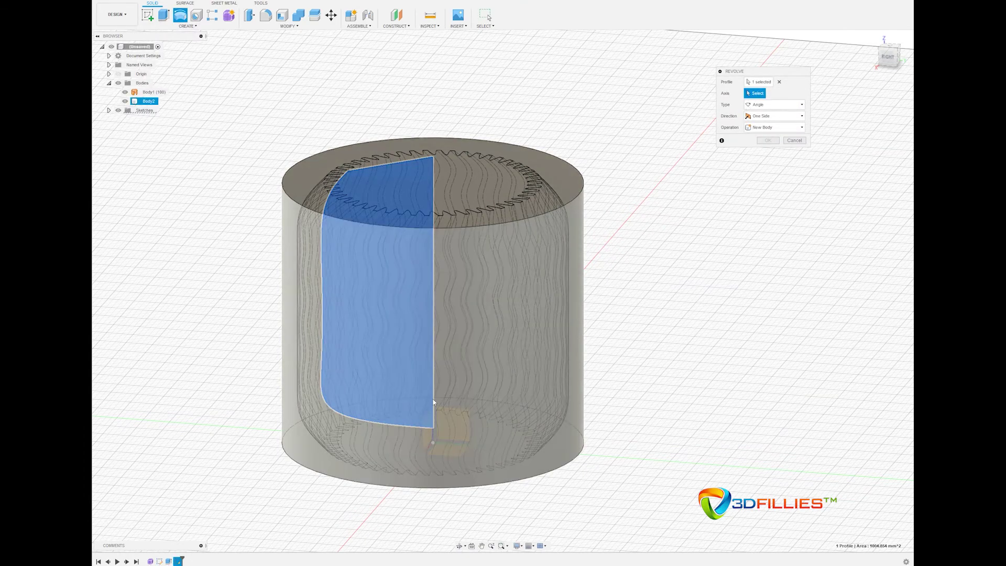
left_click(125, 101)
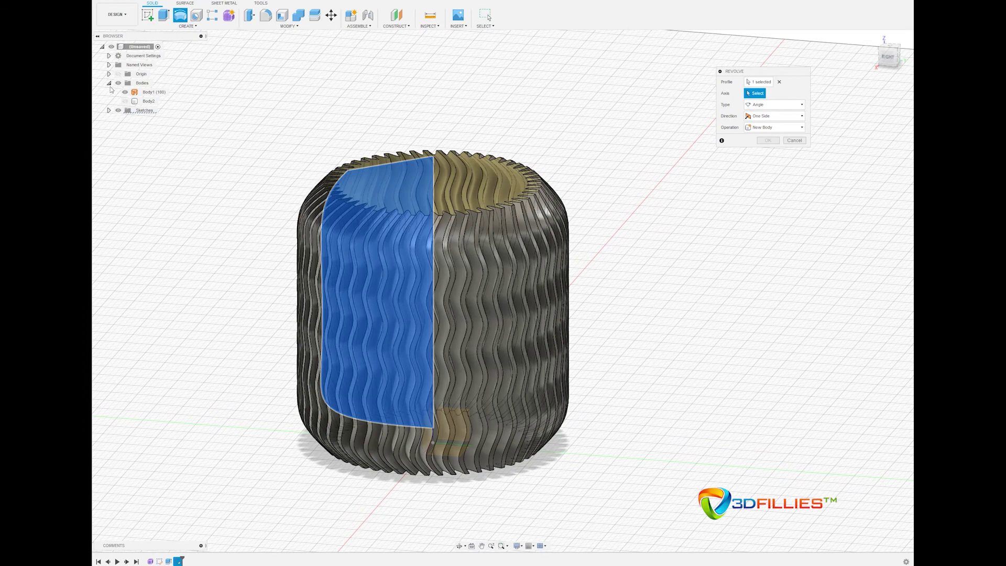
left_click(125, 92)
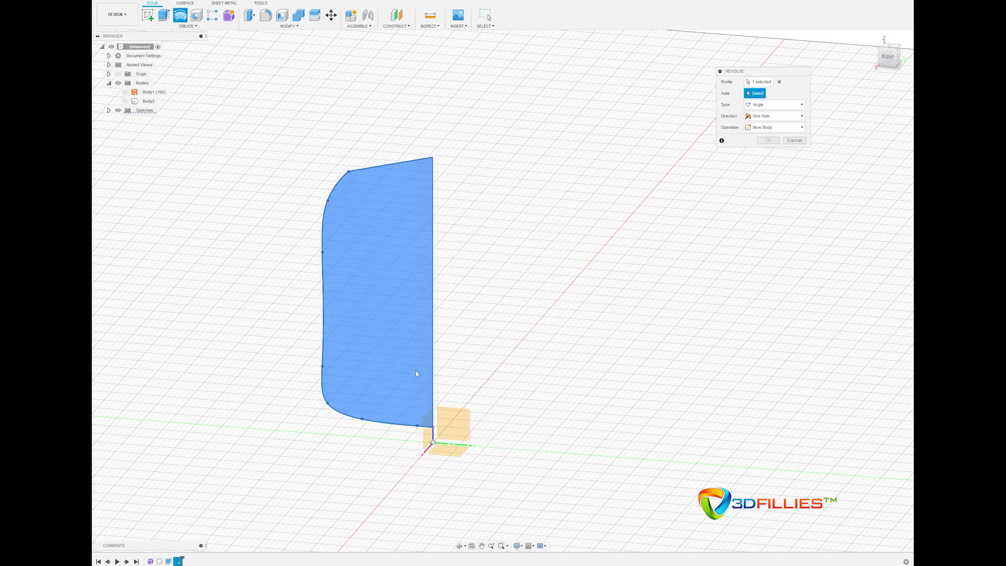
left_click(433, 439)
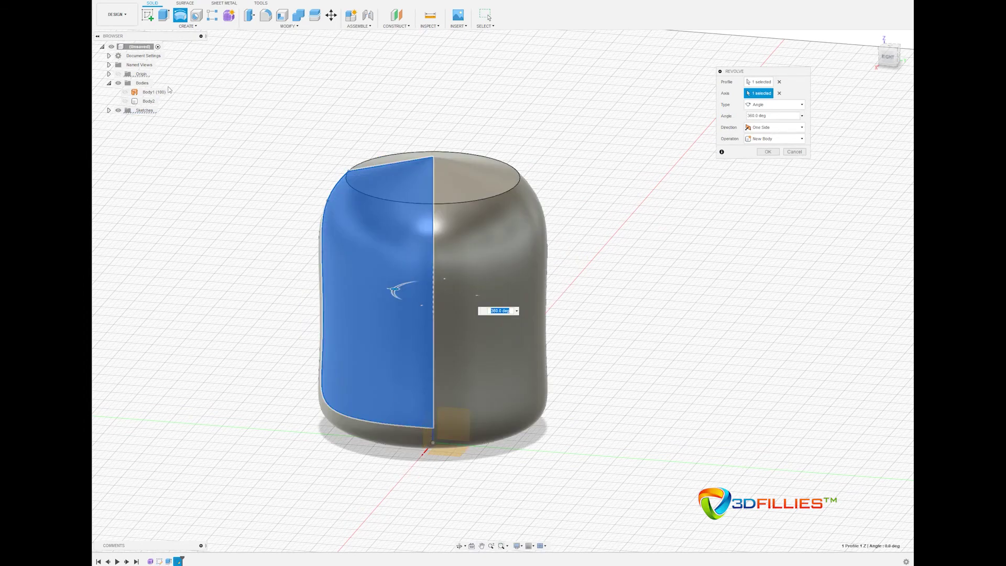
left_click(125, 92)
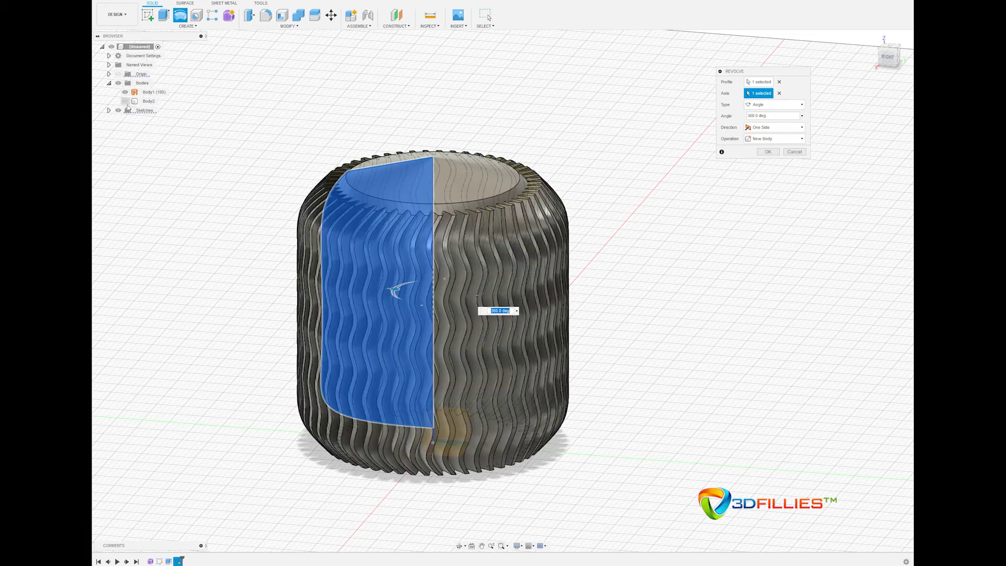
left_click(125, 101)
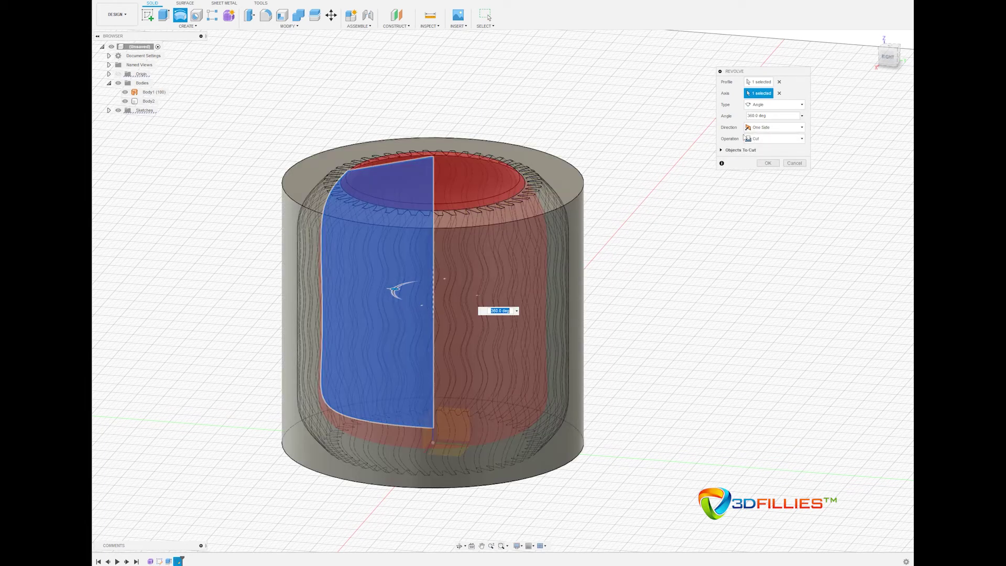
left_click(768, 163)
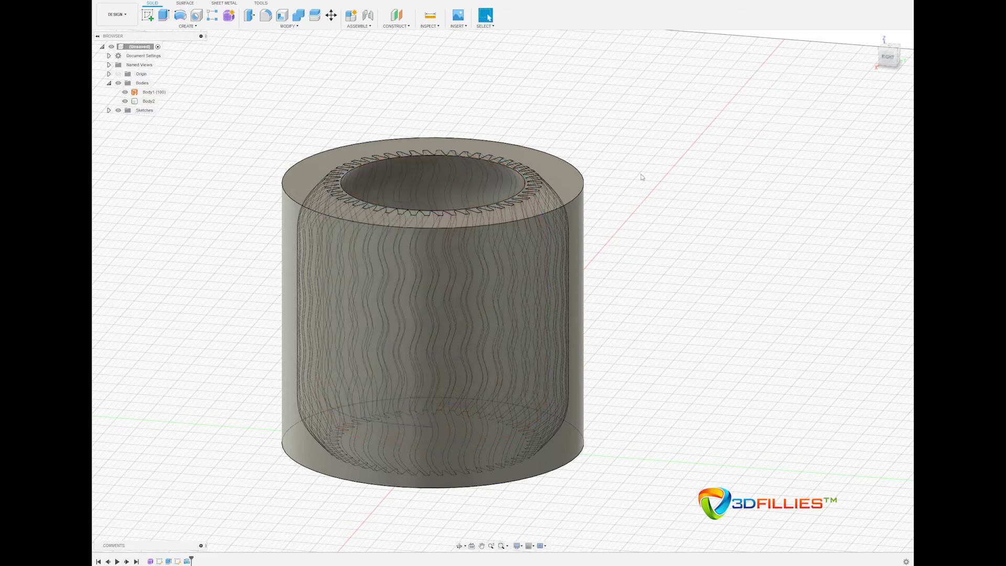
Split the hollowed cylinder Body2, using the wavy ribbed Body1 as the splitting tool.
left_click(441, 233)
mouse_move(442, 233)
middle_mouse_down("shift")
mouse_move(426, 261)
mouse_move(413, 239)
mouse_move(427, 225)
middle_mouse_up("shift")
key("Escape")
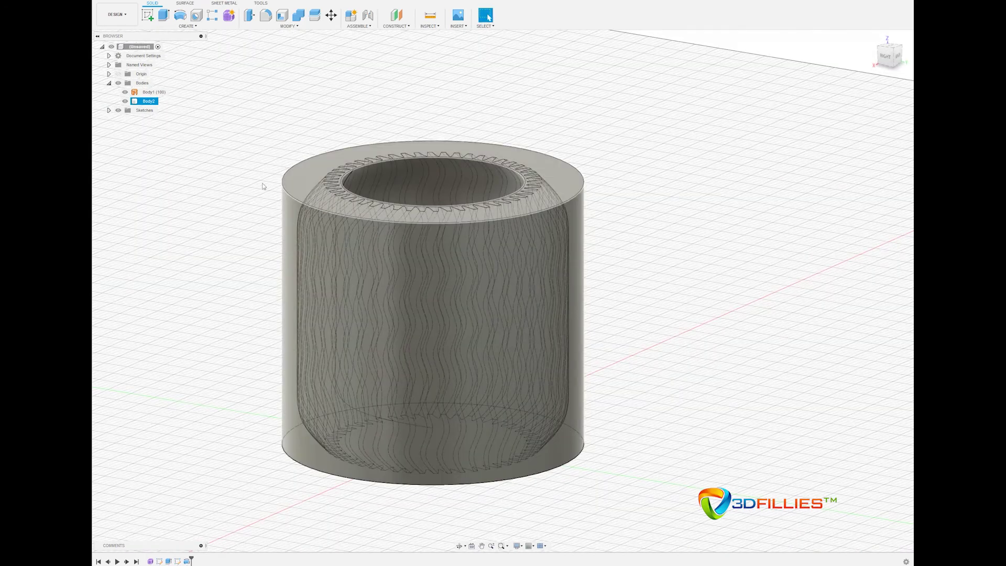
left_click(264, 186)
left_click(289, 25)
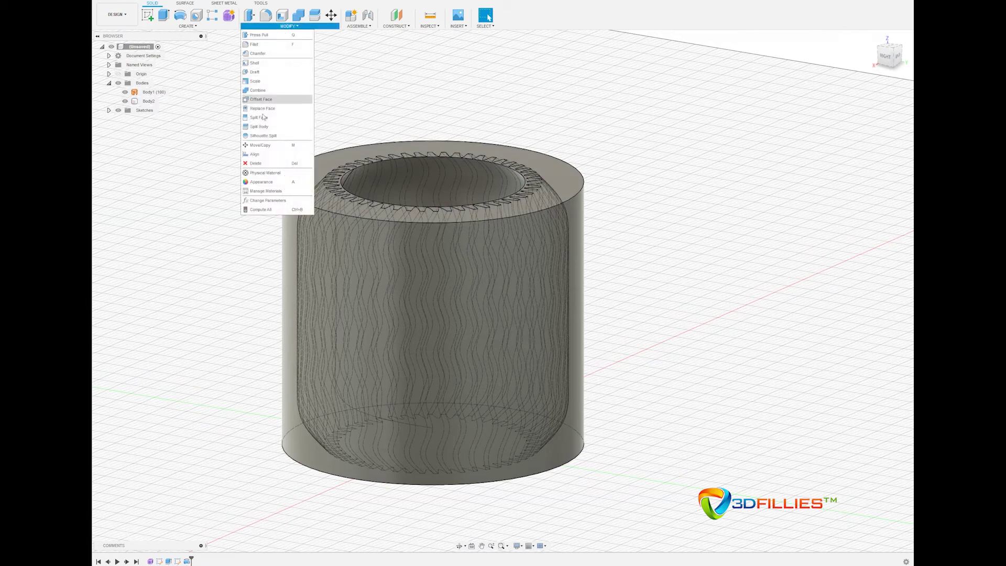
left_click(261, 127)
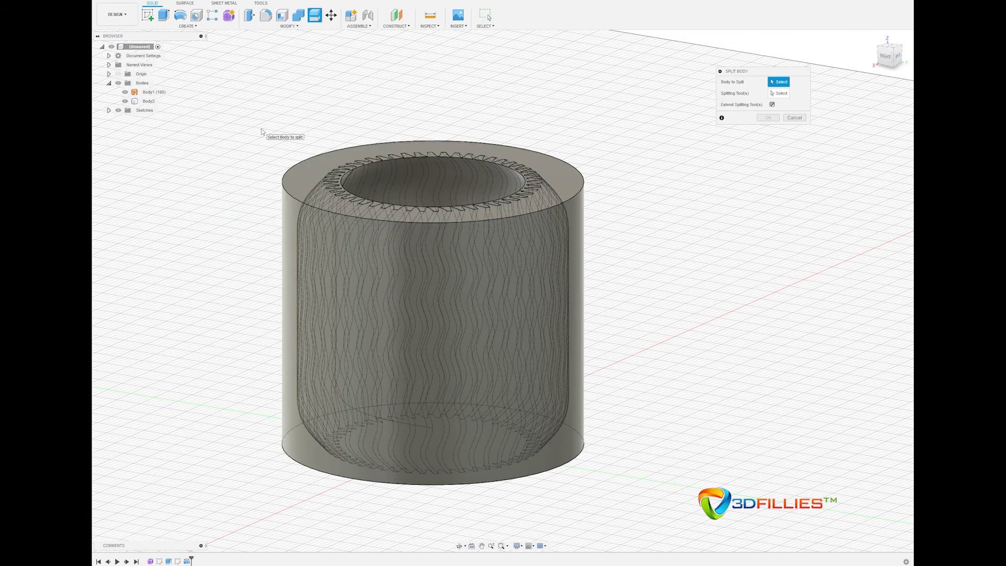
left_click(324, 164)
left_click(145, 102)
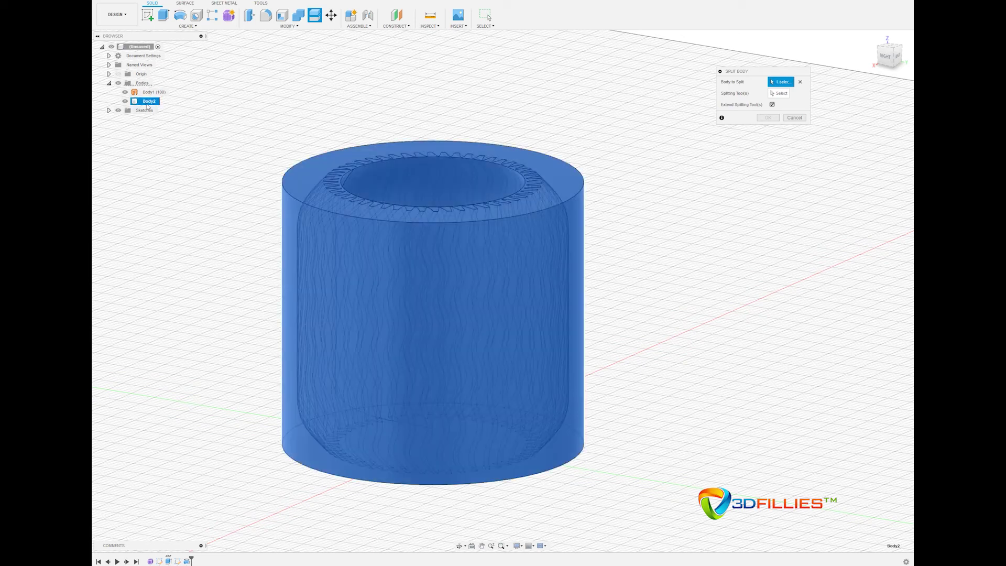
left_click(780, 94)
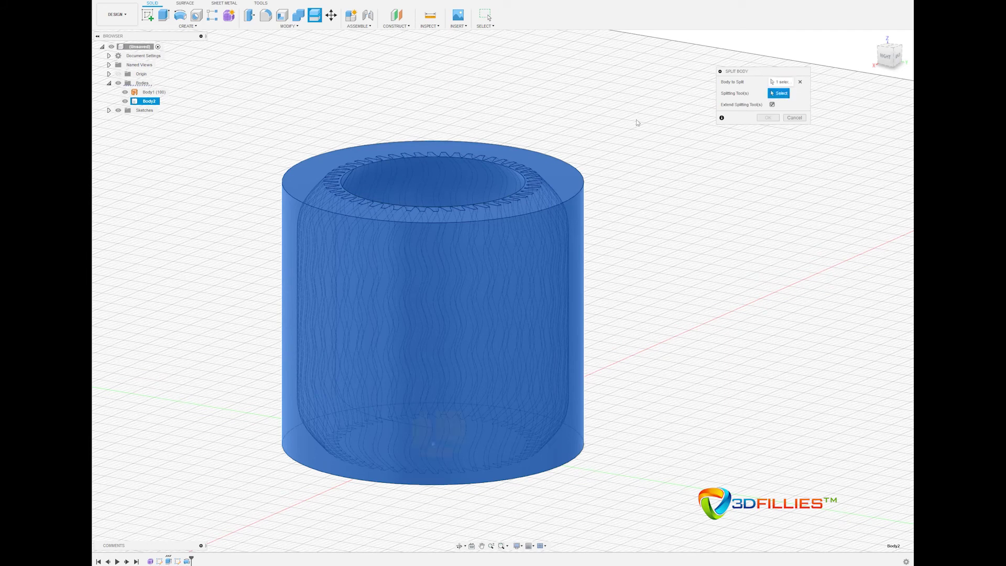
left_click(156, 94)
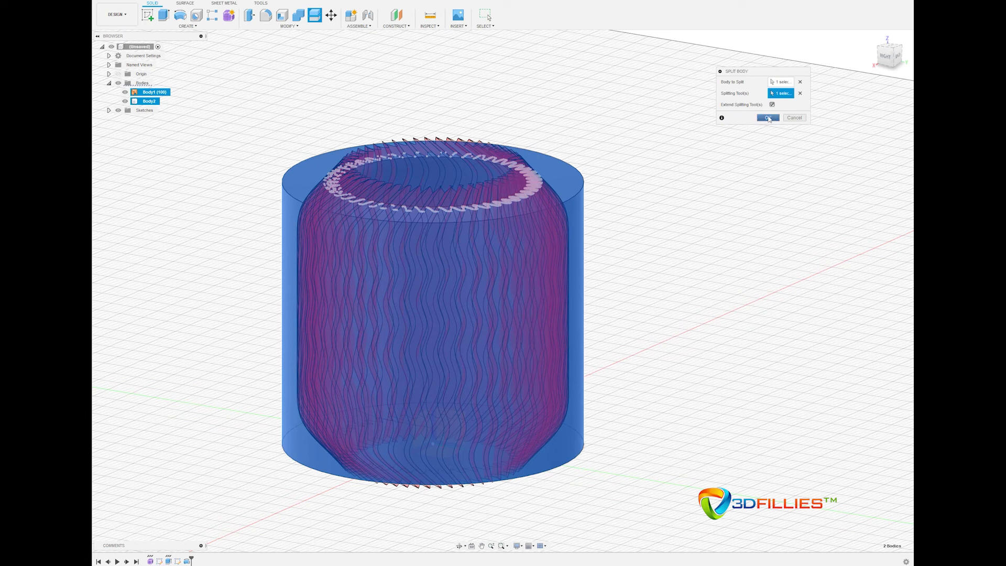
left_click(768, 118)
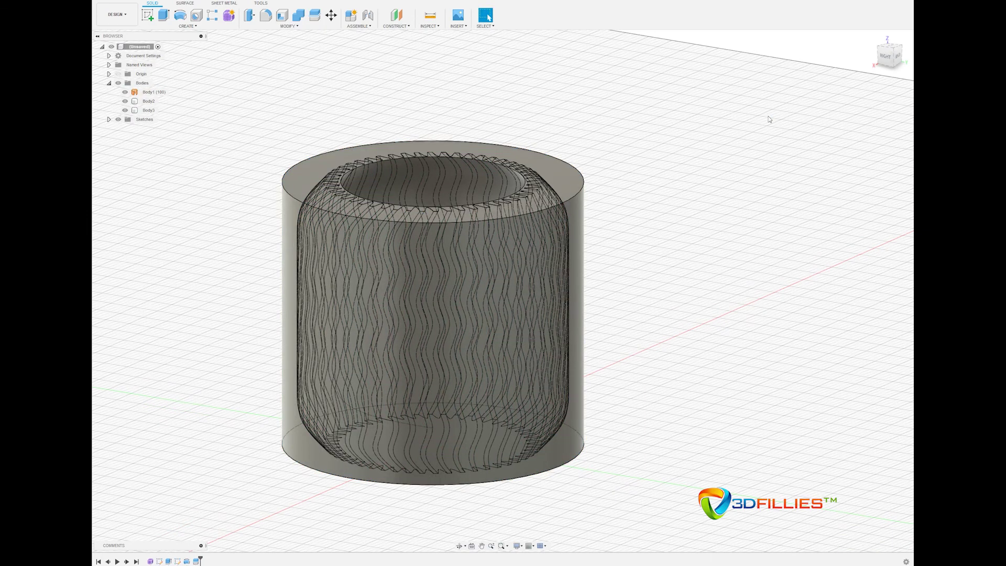
Hide the outer cylinder remainder Body3 and the original ribbed Body1, leaving only the solid ribbed vessel Body2 shown.
mouse_move(416, 195)
middle_mouse_down("shift")
mouse_move(421, 177)
mouse_move(418, 207)
mouse_move(415, 184)
middle_mouse_up("shift")
key("Escape")
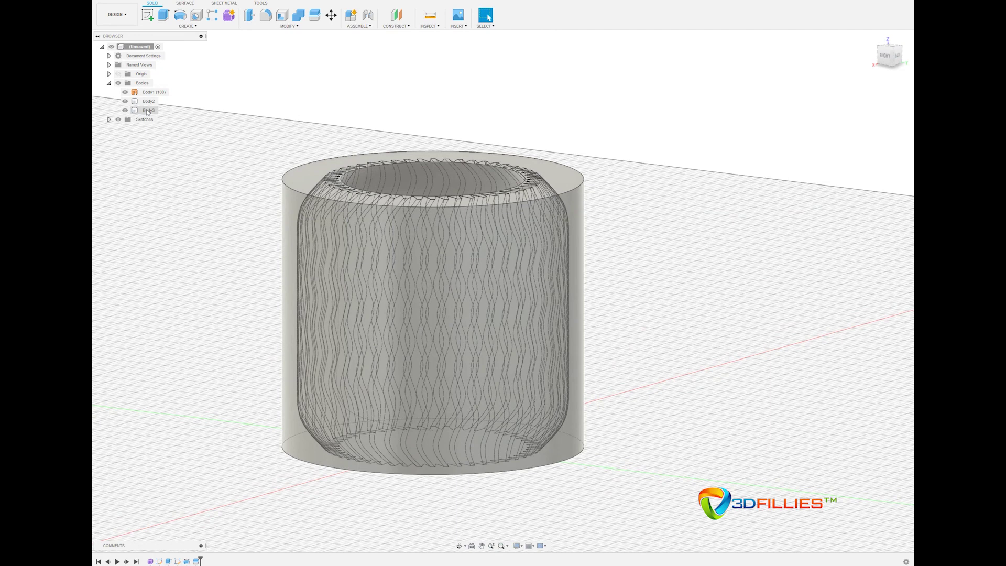
left_click(124, 110)
left_click(125, 110)
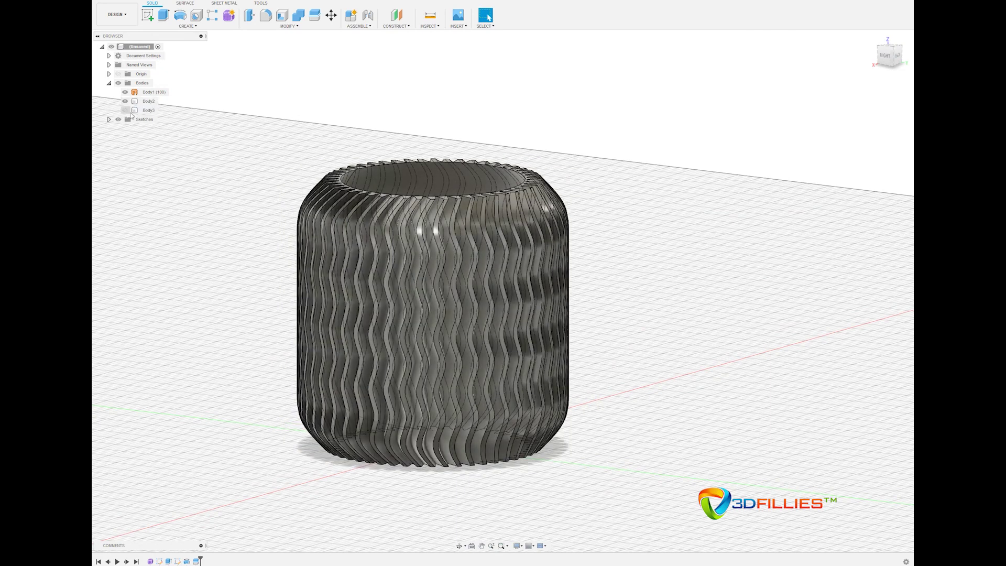
left_click(253, 222)
middle_click_drag(291, 213, 248, 193, "shift")
left_click(126, 92)
left_click(125, 93)
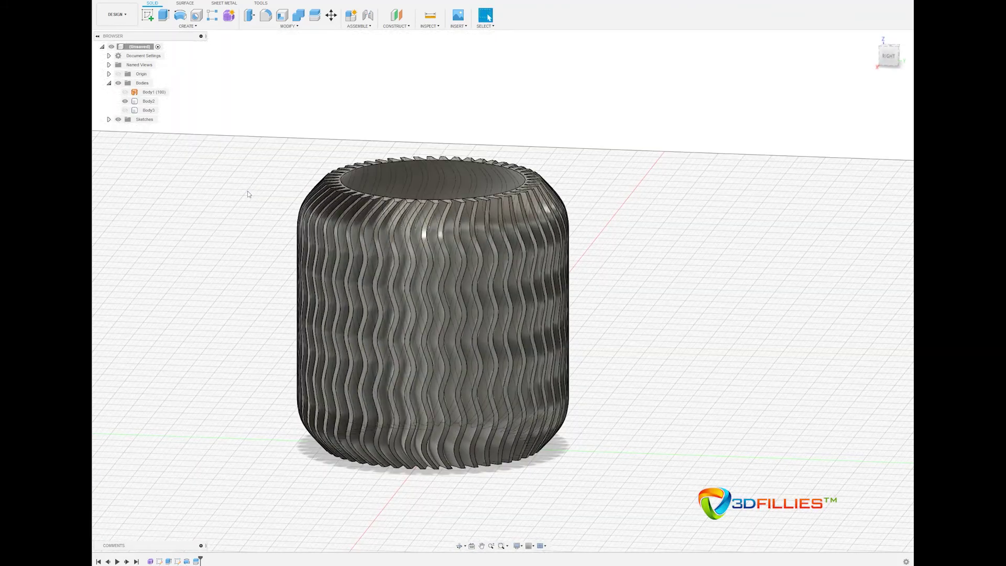